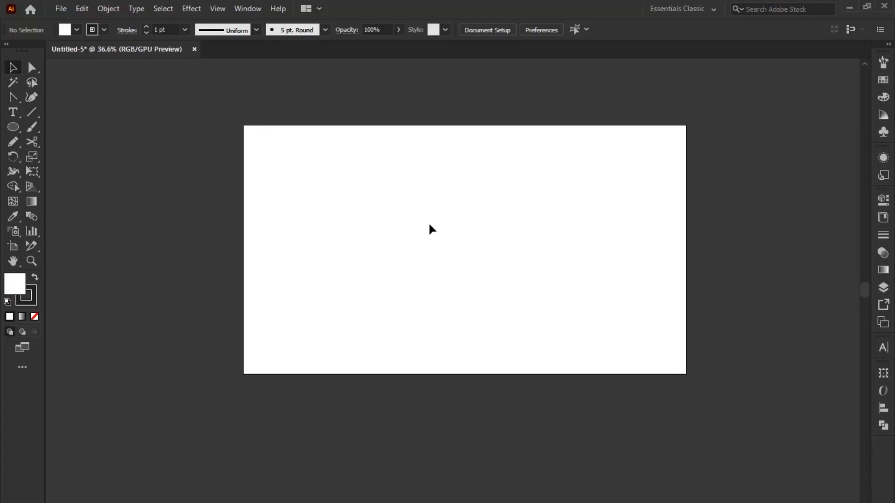
{"action": "key", "text": "space"}
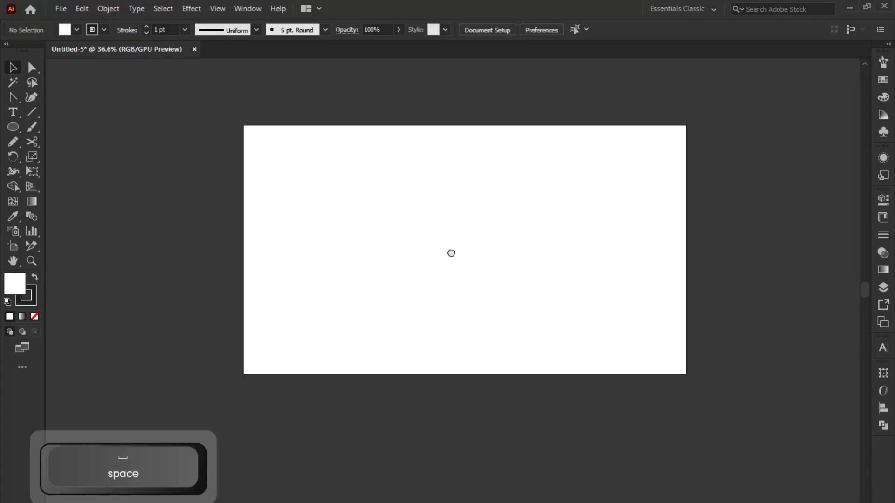
{"action": "left_click", "coordinate": [447, 249], "text": "ctrl"}
{"action": "mouse_move", "coordinate": [443, 244]}
{"action": "left_mouse_down"}
{"action": "mouse_move", "coordinate": [443, 281]}
{"action": "mouse_move", "coordinate": [445, 253]}
{"action": "left_mouse_up"}
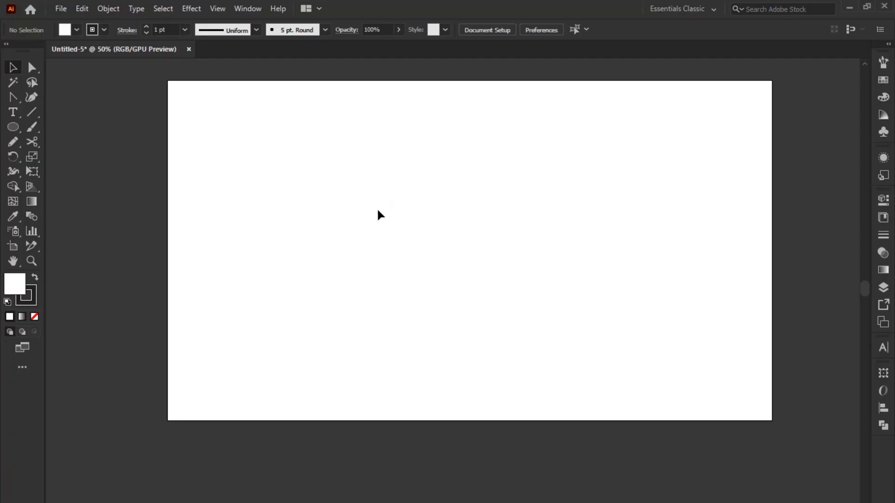
{"action": "key", "text": "space"}
{"action": "left_click_drag", "start_coordinate": [382, 202], "coordinate": [388, 207]}
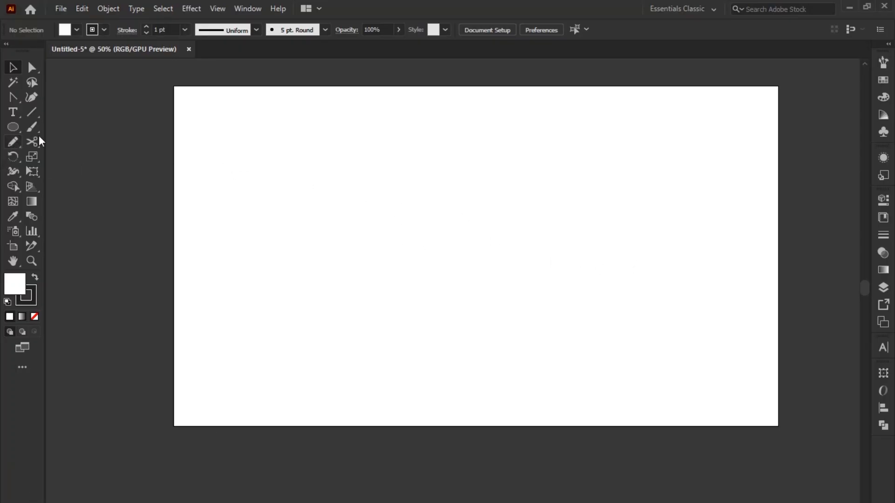
{"action": "left_click", "coordinate": [34, 131]}
{"action": "left_click", "coordinate": [60, 129]}
{"action": "left_click", "coordinate": [12, 68]}
Show the Symbols panel for the current document.
{"action": "left_click", "coordinate": [251, 8]}
{"action": "scroll", "coordinate": [332, 430], "scroll_direction": "down", "scroll_amount": 3}
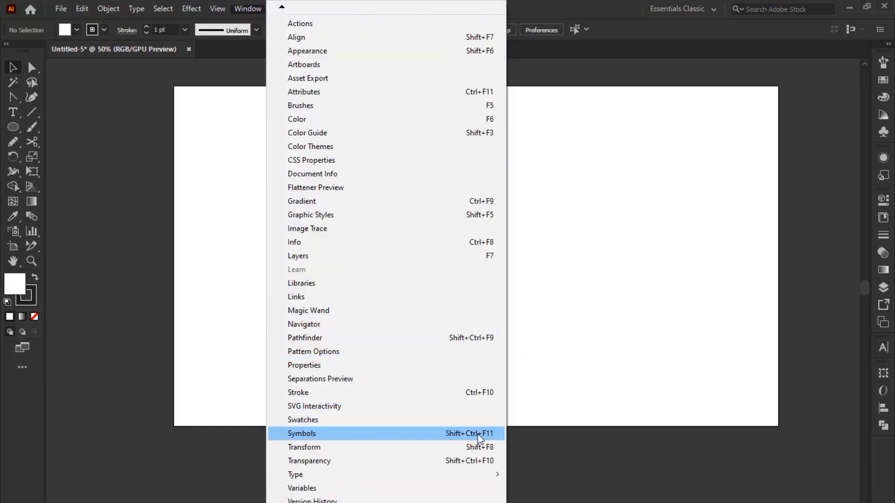
{"action": "left_click", "coordinate": [301, 434]}
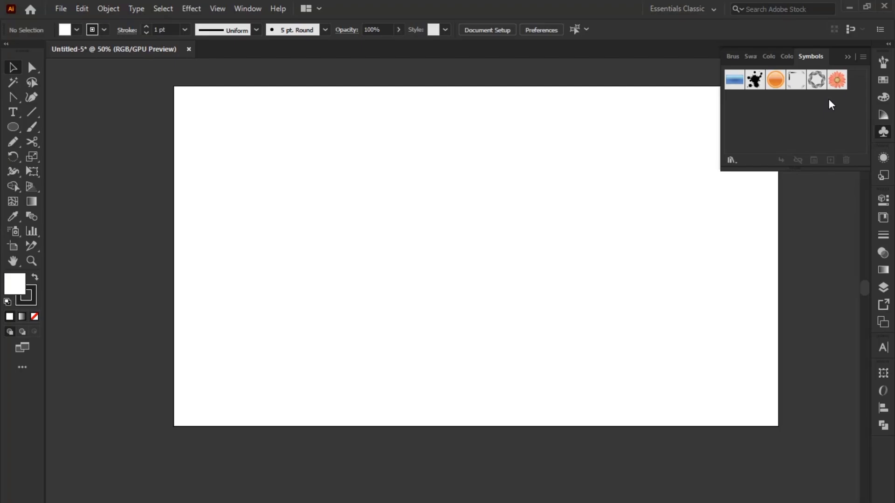
Place one full-size Gerbera flower symbol near the centre of the artboard.
{"action": "left_click", "coordinate": [837, 80]}
{"action": "left_click_drag", "start_coordinate": [837, 82], "coordinate": [680, 187]}
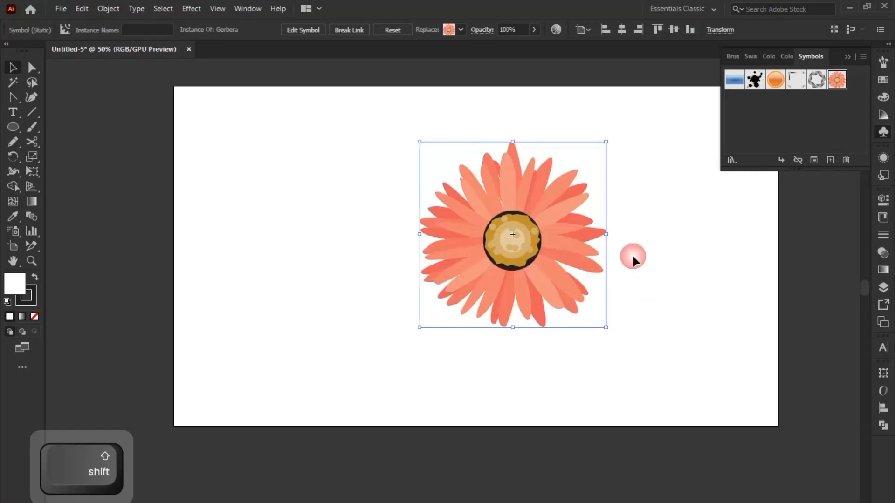
{"action": "left_click", "coordinate": [669, 265]}
{"action": "left_click", "coordinate": [616, 311]}
{"action": "left_click", "coordinate": [606, 283]}
{"action": "left_click_drag", "start_coordinate": [554, 247], "coordinate": [523, 253]}
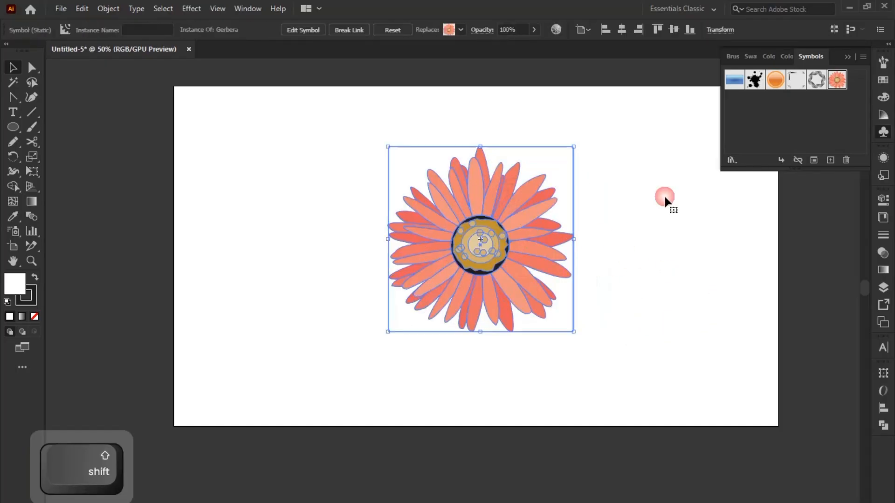
Place a Ribbon symbol to the upper left of the flower and an Illuminated Orange symbol to its right.
{"action": "left_click", "coordinate": [816, 81]}
{"action": "left_click_drag", "start_coordinate": [617, 135], "coordinate": [325, 149]}
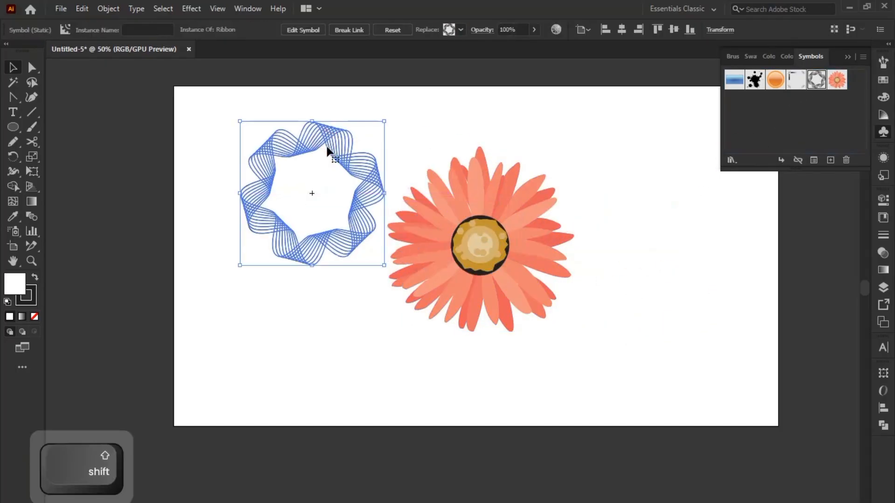
{"action": "left_click", "coordinate": [423, 145]}
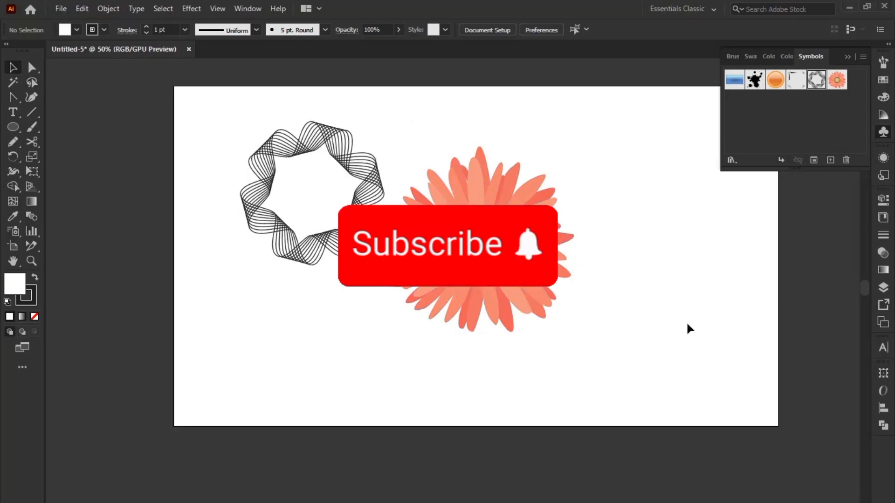
{"action": "left_click_drag", "start_coordinate": [776, 84], "coordinate": [667, 299]}
{"action": "left_click", "coordinate": [606, 141]}
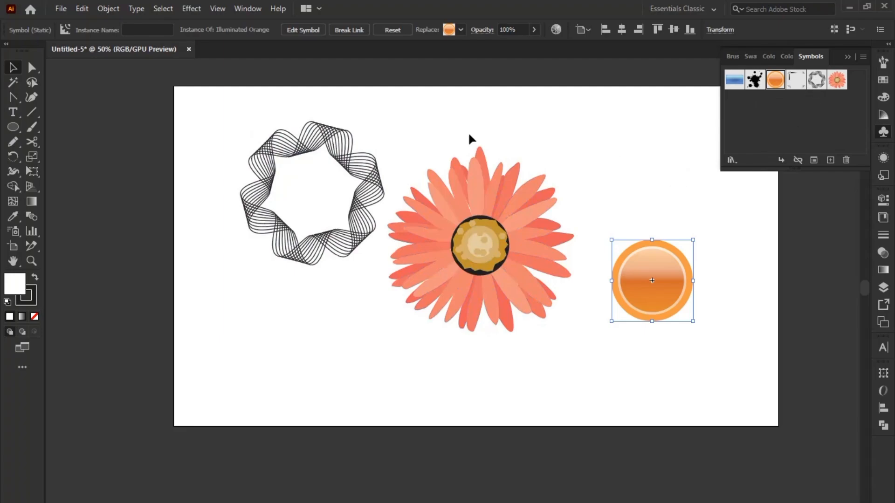
Delete all three placed symbol instances from the artboard.
{"action": "left_click_drag", "start_coordinate": [286, 110], "coordinate": [471, 214]}
{"action": "left_click", "coordinate": [476, 110]}
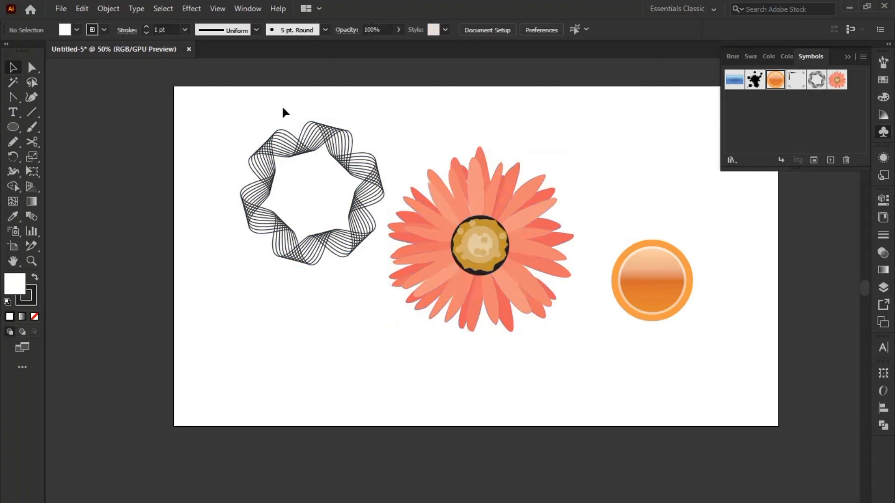
{"action": "left_click_drag", "start_coordinate": [283, 109], "coordinate": [661, 313]}
{"action": "key", "text": "Delete"}
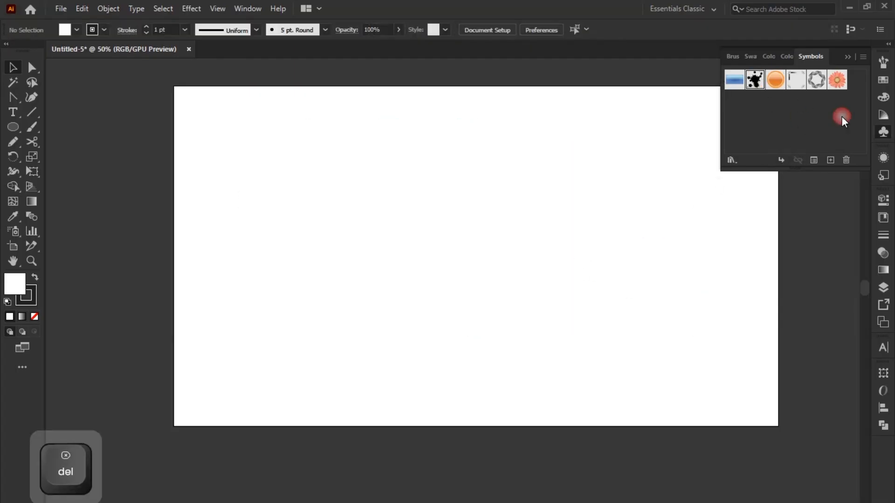
Spray single small Gerbera flowers at scattered spots over the artboard with the Symbol Sprayer.
{"action": "left_click", "coordinate": [843, 83]}
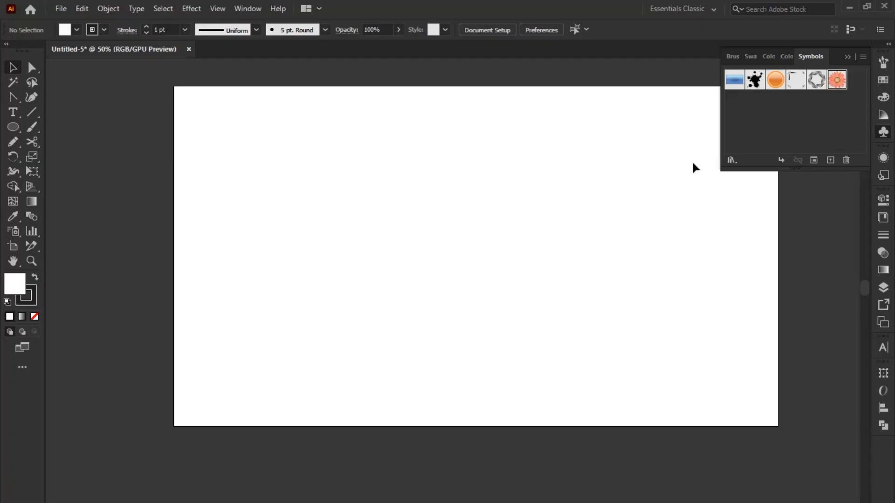
{"action": "left_click", "coordinate": [15, 232]}
{"action": "left_click", "coordinate": [273, 159]}
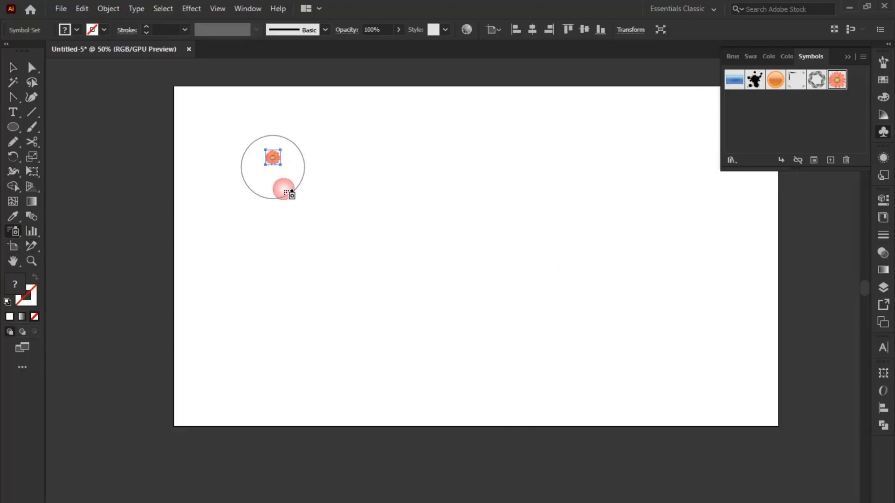
{"action": "left_click", "coordinate": [543, 202]}
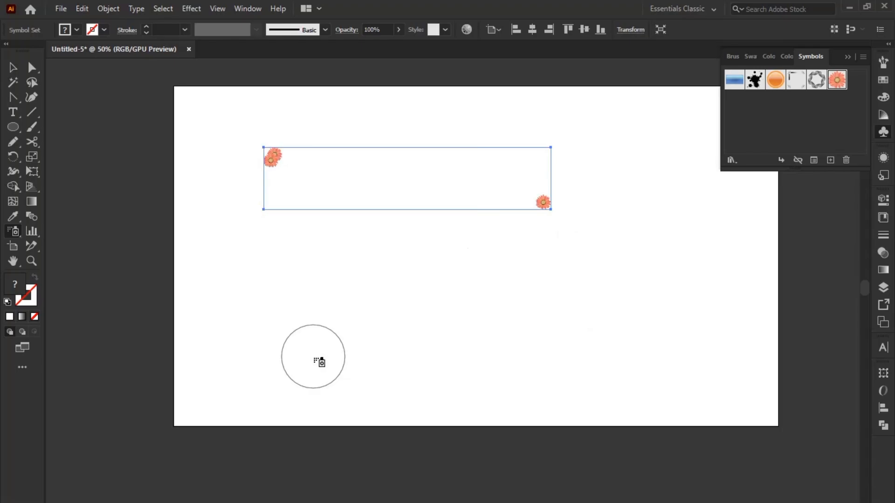
{"action": "left_click", "coordinate": [313, 357]}
{"action": "left_click", "coordinate": [414, 192]}
{"action": "left_click", "coordinate": [655, 300]}
{"action": "left_click", "coordinate": [482, 293]}
{"action": "left_click", "coordinate": [486, 223]}
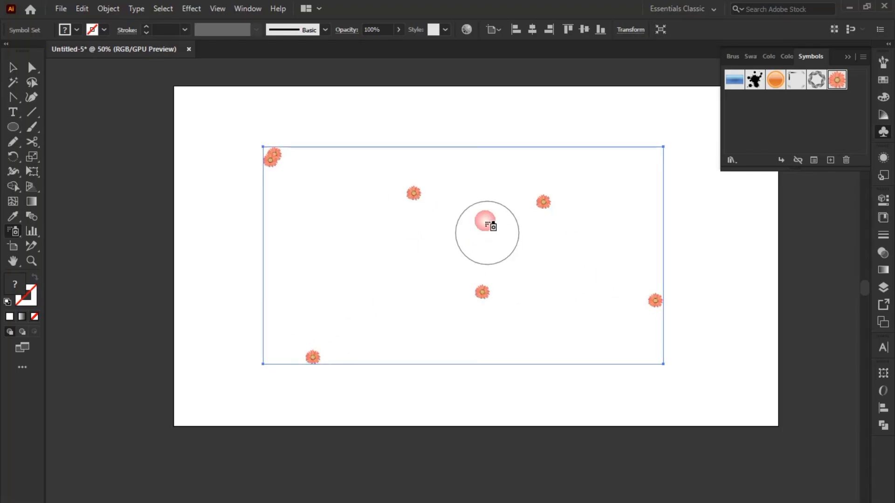
{"action": "left_click", "coordinate": [554, 285]}
{"action": "left_click", "coordinate": [435, 320]}
{"action": "left_click", "coordinate": [418, 264]}
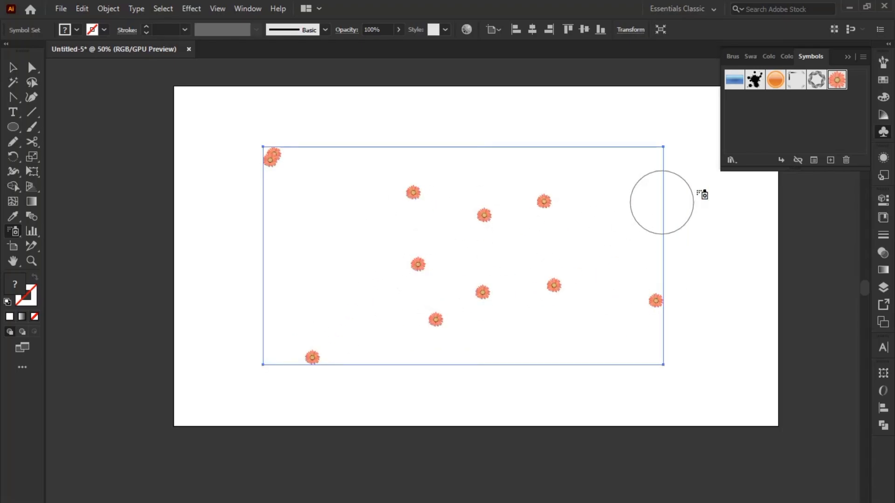
Spray Ribbon symbols into the same symbol set, scattered between and around the flowers across the artboard.
{"action": "left_click", "coordinate": [816, 80]}
{"action": "left_click", "coordinate": [568, 244]}
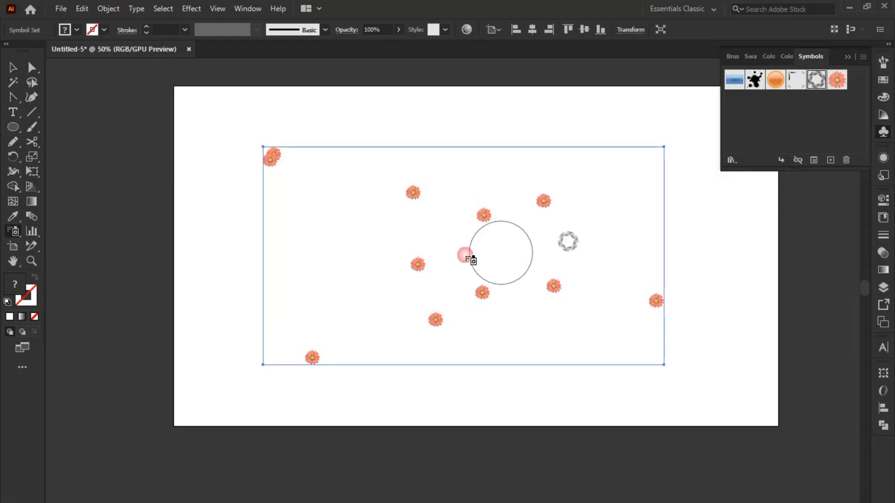
{"action": "left_click", "coordinate": [350, 223]}
{"action": "left_click", "coordinate": [465, 164]}
{"action": "left_click", "coordinate": [399, 256]}
{"action": "left_click", "coordinate": [349, 274]}
{"action": "left_click", "coordinate": [373, 332]}
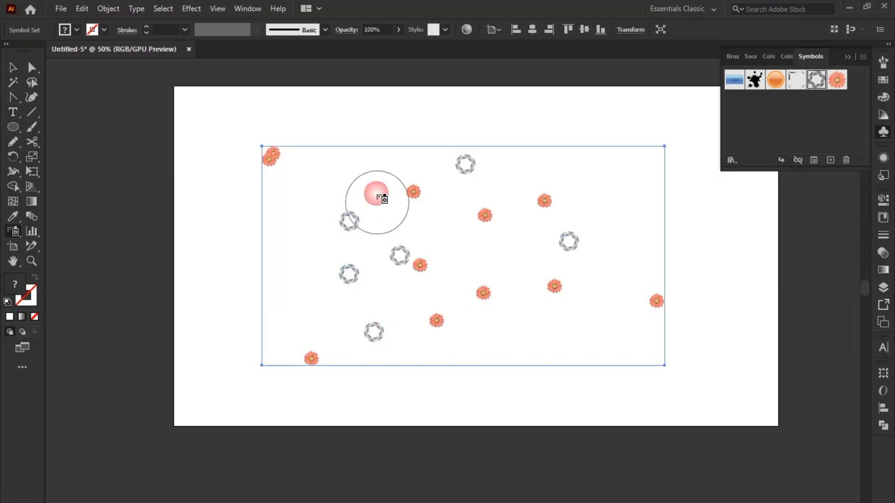
{"action": "left_click", "coordinate": [375, 189]}
{"action": "left_click", "coordinate": [458, 238]}
{"action": "left_click", "coordinate": [475, 285]}
{"action": "left_click", "coordinate": [408, 283]}
{"action": "left_click", "coordinate": [280, 275]}
{"action": "left_click", "coordinate": [297, 205]}
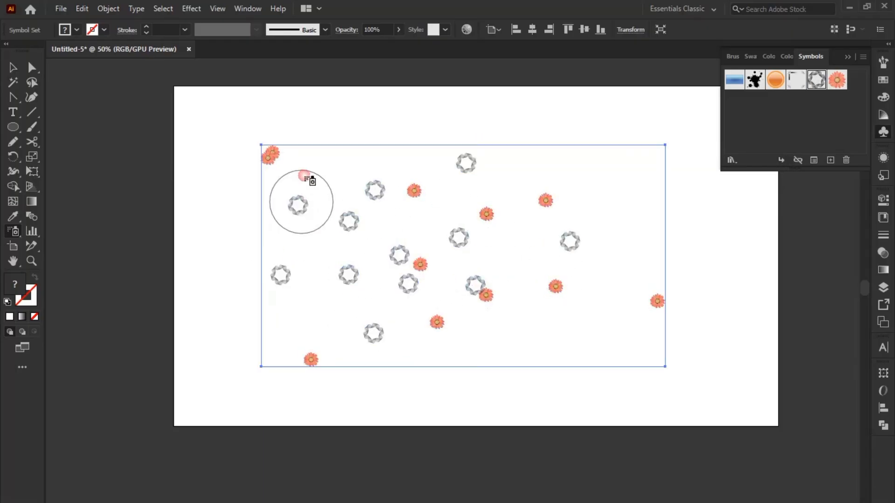
{"action": "left_click", "coordinate": [302, 164]}
{"action": "left_click", "coordinate": [372, 136]}
{"action": "left_click", "coordinate": [386, 110]}
{"action": "left_click", "coordinate": [546, 116]}
{"action": "left_click", "coordinate": [643, 197]}
{"action": "left_click", "coordinate": [724, 275]}
{"action": "left_click", "coordinate": [671, 346]}
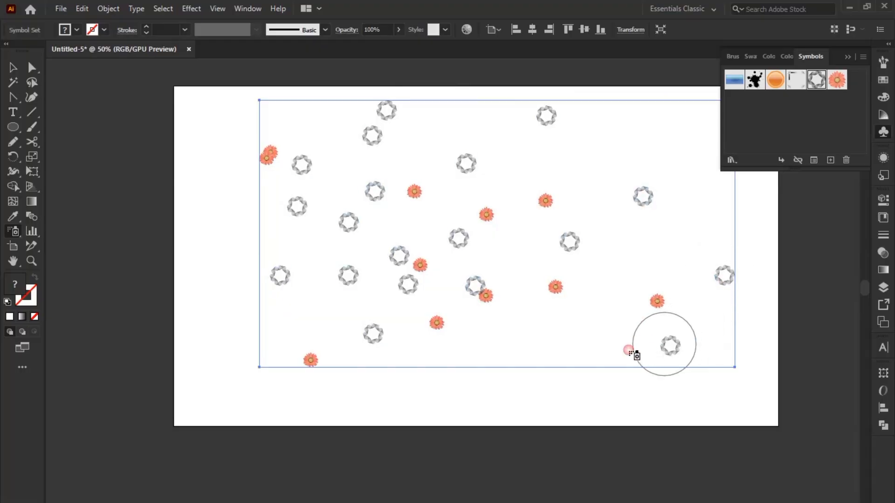
{"action": "left_click", "coordinate": [559, 366]}
{"action": "left_click", "coordinate": [593, 391]}
{"action": "left_click", "coordinate": [505, 349]}
{"action": "left_click", "coordinate": [443, 371]}
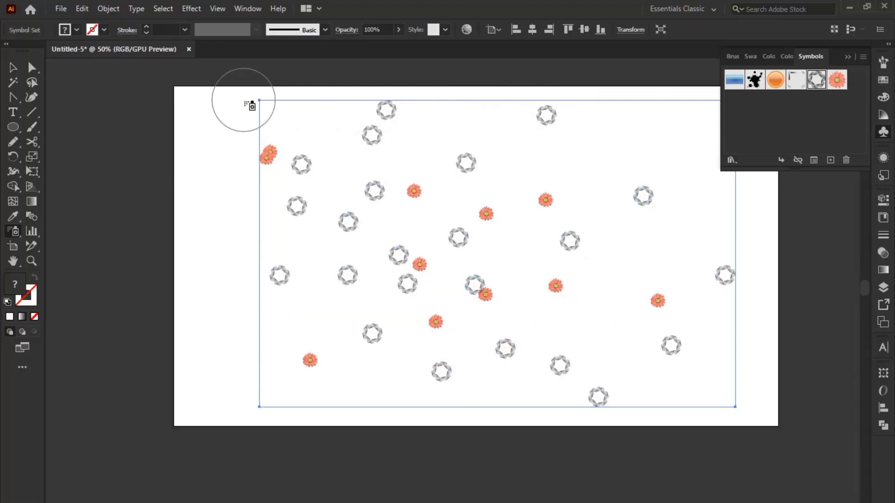
{"action": "left_click", "coordinate": [273, 320]}
Add scattered Illuminated Orange circles to the symbol set with the Symbol Sprayer, filling gaps between flowers and ribbons.
{"action": "left_click", "coordinate": [775, 79]}
{"action": "left_click", "coordinate": [540, 197]}
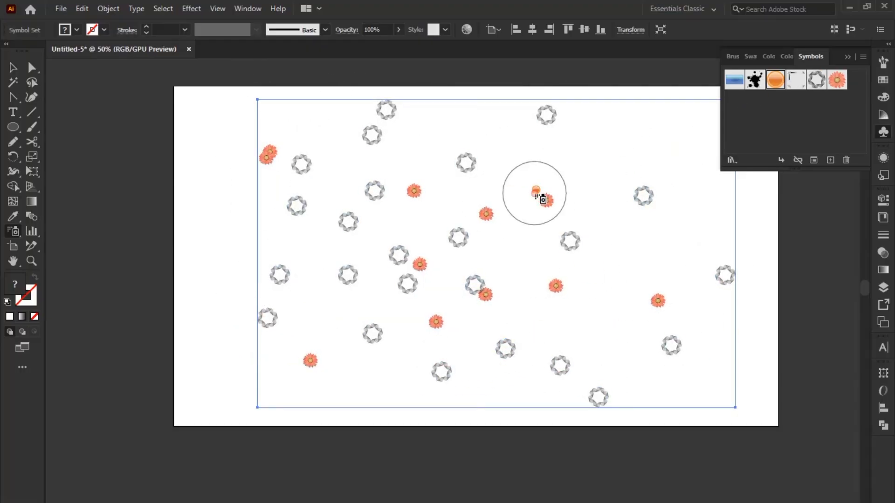
{"action": "left_click", "coordinate": [493, 158]}
{"action": "left_click", "coordinate": [390, 140]}
{"action": "left_click", "coordinate": [369, 208]}
{"action": "left_click", "coordinate": [339, 239]}
{"action": "left_click", "coordinate": [293, 233]}
{"action": "left_click", "coordinate": [349, 307]}
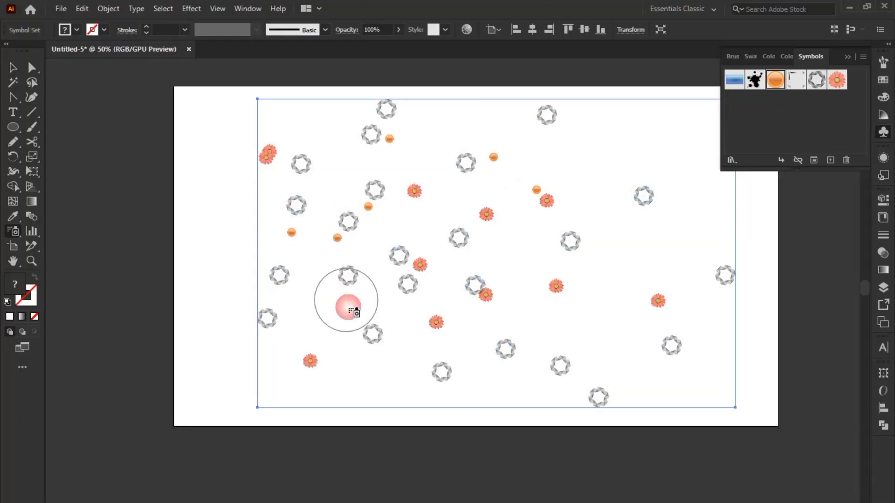
{"action": "left_click", "coordinate": [335, 348]}
{"action": "left_click", "coordinate": [311, 300]}
{"action": "left_click", "coordinate": [328, 177]}
{"action": "left_click", "coordinate": [468, 308]}
{"action": "left_click", "coordinate": [435, 358]}
{"action": "left_click", "coordinate": [381, 358]}
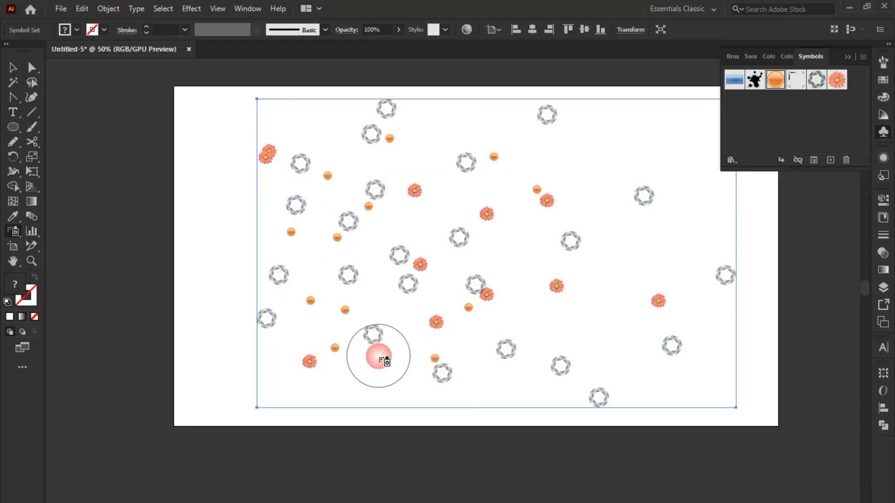
{"action": "left_click", "coordinate": [383, 401]}
{"action": "left_click", "coordinate": [585, 386]}
{"action": "left_click", "coordinate": [596, 309]}
{"action": "left_click", "coordinate": [542, 326]}
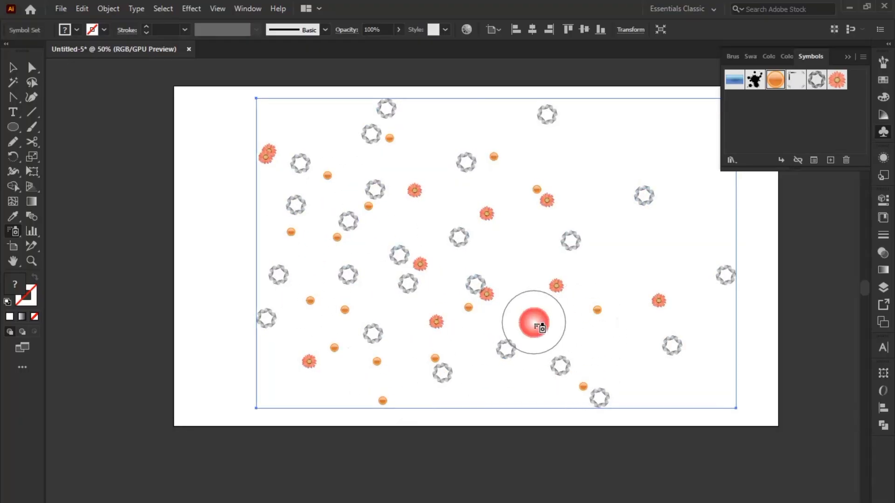
{"action": "left_click", "coordinate": [632, 350]}
{"action": "left_click", "coordinate": [614, 262]}
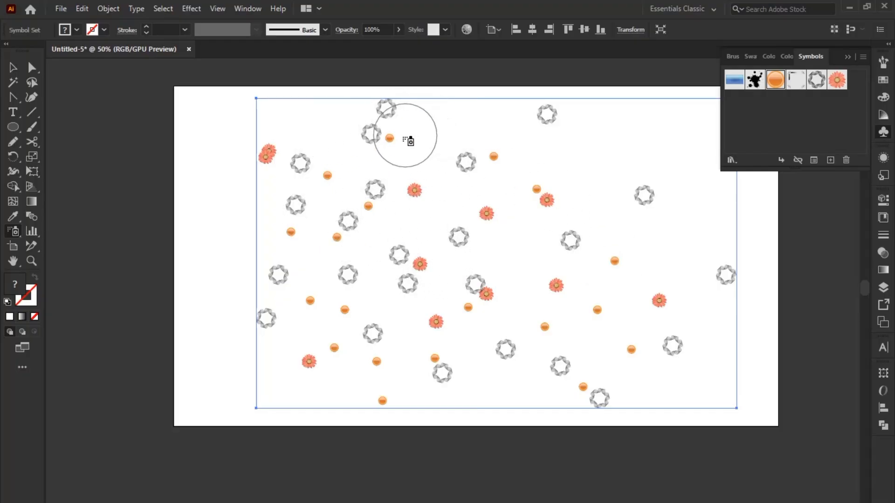
{"action": "left_click", "coordinate": [435, 113]}
{"action": "left_click", "coordinate": [323, 122]}
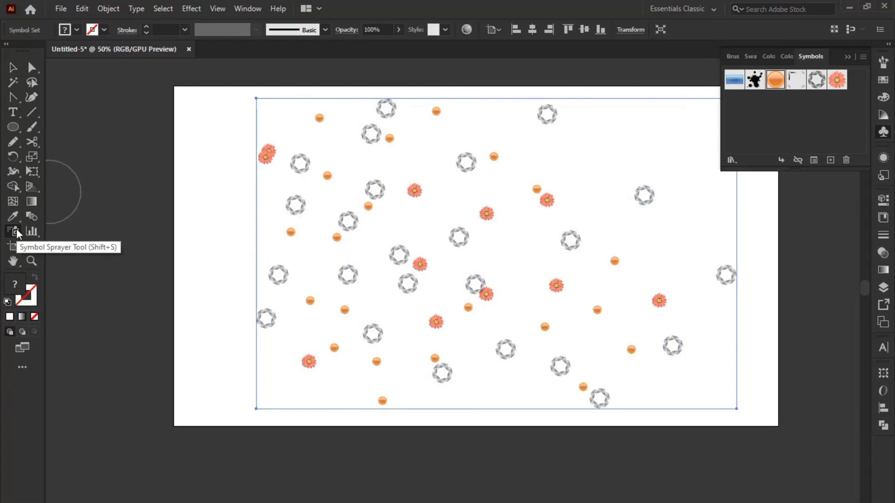
{"action": "left_click", "coordinate": [557, 150]}
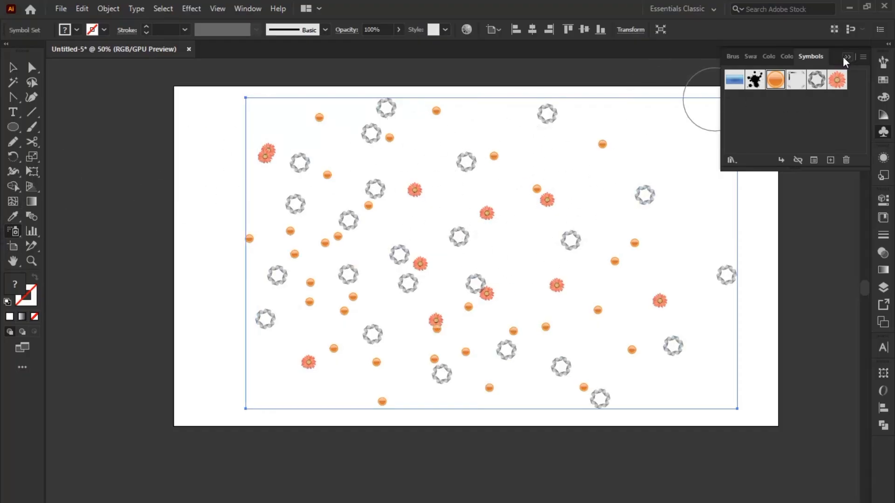
Use the Symbol Shifter to move the Illuminated Orange circles in the set's left and upper areas and the Gerbera flowers right of centre.
{"action": "left_click", "coordinate": [13, 231]}
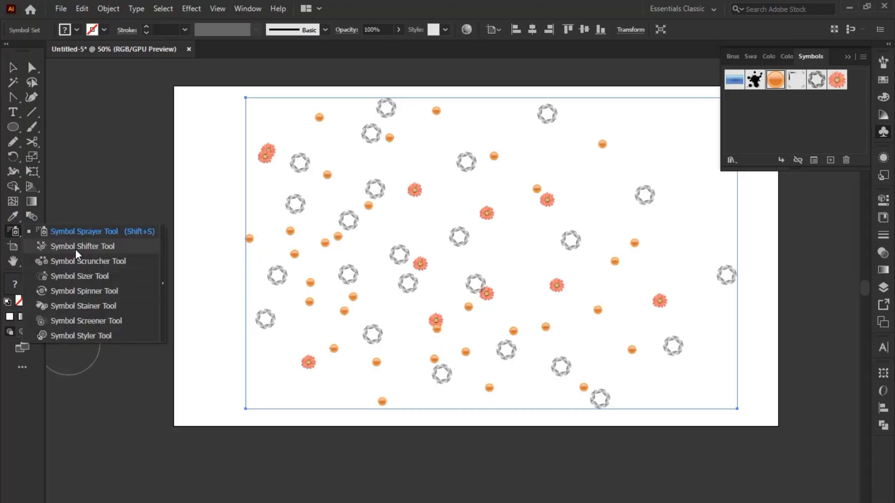
{"action": "left_click", "coordinate": [101, 250]}
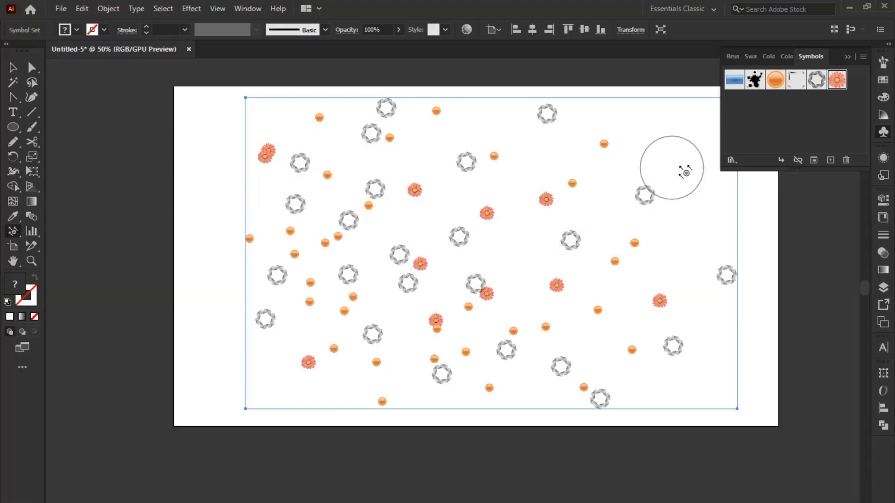
{"action": "left_click", "coordinate": [785, 85]}
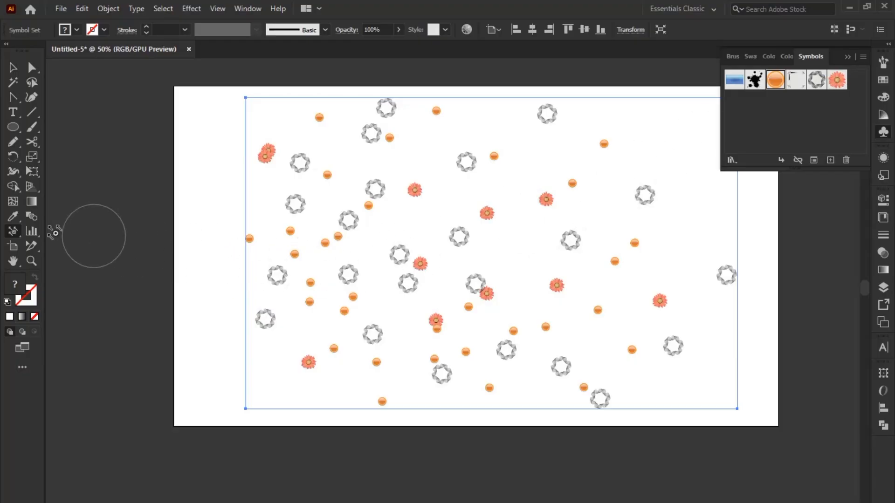
{"action": "mouse_move", "coordinate": [334, 280]}
{"action": "left_mouse_down"}
{"action": "mouse_move", "coordinate": [303, 226]}
{"action": "mouse_move", "coordinate": [275, 214]}
{"action": "mouse_move", "coordinate": [272, 224]}
{"action": "mouse_move", "coordinate": [333, 270]}
{"action": "mouse_move", "coordinate": [344, 305]}
{"action": "left_mouse_up"}
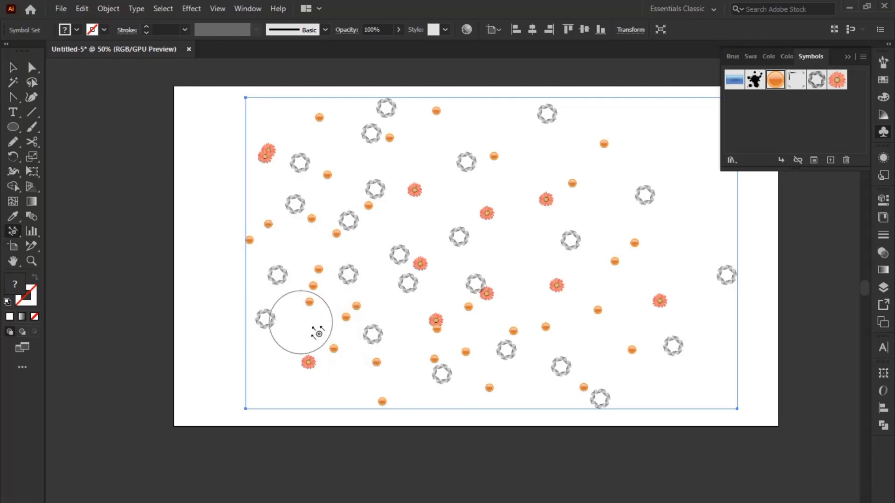
{"action": "mouse_move", "coordinate": [325, 270]}
{"action": "left_mouse_down"}
{"action": "mouse_move", "coordinate": [291, 249]}
{"action": "mouse_move", "coordinate": [317, 254]}
{"action": "mouse_move", "coordinate": [343, 242]}
{"action": "mouse_move", "coordinate": [330, 224]}
{"action": "mouse_move", "coordinate": [336, 188]}
{"action": "mouse_move", "coordinate": [345, 171]}
{"action": "mouse_move", "coordinate": [344, 195]}
{"action": "mouse_move", "coordinate": [369, 166]}
{"action": "mouse_move", "coordinate": [343, 153]}
{"action": "left_mouse_up"}
{"action": "mouse_move", "coordinate": [270, 132]}
{"action": "left_mouse_down"}
{"action": "mouse_move", "coordinate": [337, 136]}
{"action": "mouse_move", "coordinate": [329, 127]}
{"action": "mouse_move", "coordinate": [289, 123]}
{"action": "mouse_move", "coordinate": [288, 133]}
{"action": "mouse_move", "coordinate": [413, 193]}
{"action": "mouse_move", "coordinate": [422, 139]}
{"action": "mouse_move", "coordinate": [436, 125]}
{"action": "mouse_move", "coordinate": [479, 127]}
{"action": "mouse_move", "coordinate": [525, 258]}
{"action": "mouse_move", "coordinate": [539, 207]}
{"action": "mouse_move", "coordinate": [532, 198]}
{"action": "mouse_move", "coordinate": [539, 203]}
{"action": "mouse_move", "coordinate": [495, 163]}
{"action": "mouse_move", "coordinate": [525, 170]}
{"action": "left_mouse_up"}
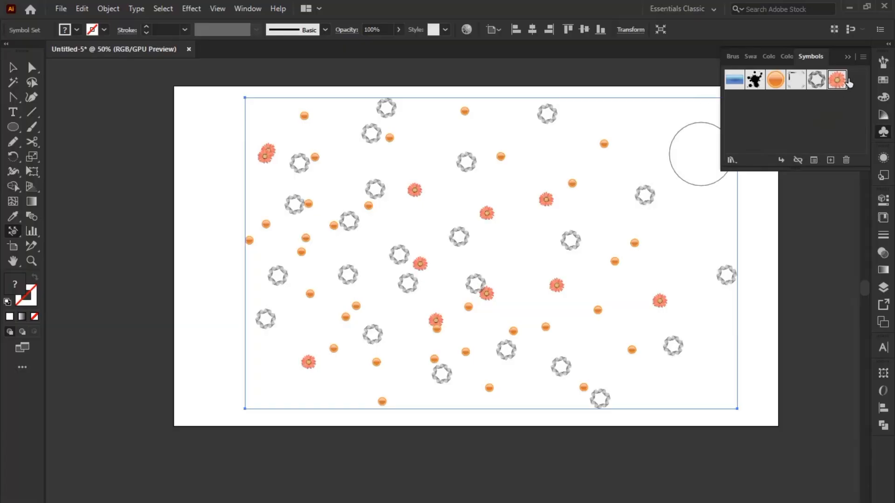
{"action": "mouse_move", "coordinate": [555, 302]}
{"action": "left_mouse_down"}
{"action": "mouse_move", "coordinate": [516, 264]}
{"action": "mouse_move", "coordinate": [580, 263]}
{"action": "mouse_move", "coordinate": [585, 256]}
{"action": "mouse_move", "coordinate": [469, 206]}
{"action": "mouse_move", "coordinate": [522, 233]}
{"action": "mouse_move", "coordinate": [504, 215]}
{"action": "mouse_move", "coordinate": [514, 224]}
{"action": "mouse_move", "coordinate": [509, 193]}
{"action": "mouse_move", "coordinate": [608, 211]}
{"action": "mouse_move", "coordinate": [468, 198]}
{"action": "mouse_move", "coordinate": [515, 238]}
{"action": "mouse_move", "coordinate": [483, 221]}
{"action": "left_mouse_up"}
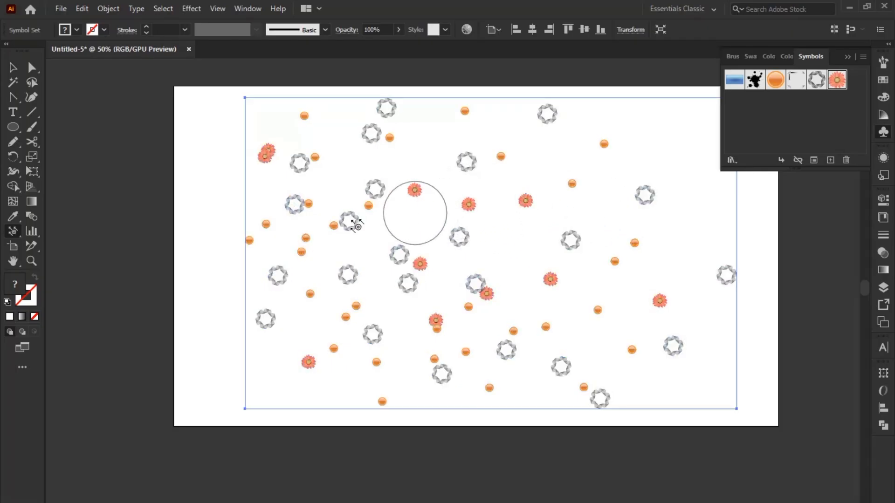
Set the Symbol Shifter's brush diameter to 100 px and its intensity to 10.
{"action": "double_click", "coordinate": [8, 233]}
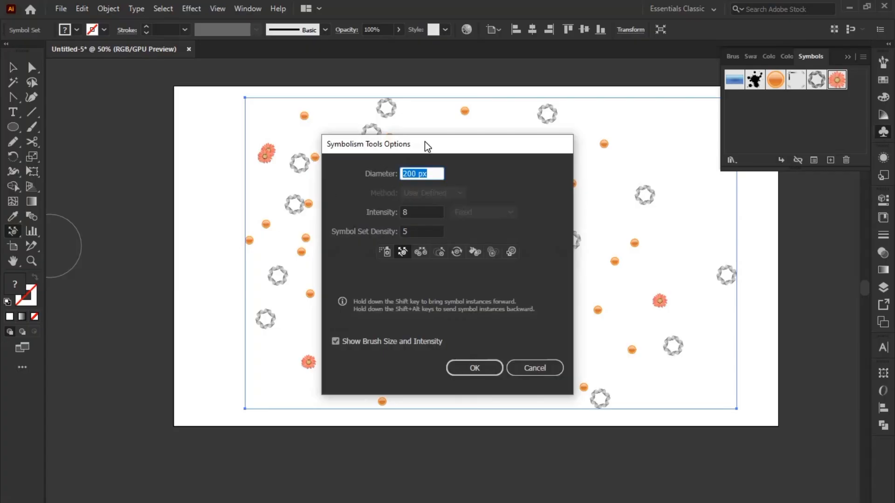
{"action": "left_click_drag", "start_coordinate": [424, 141], "coordinate": [676, 227]}
{"action": "left_click", "coordinate": [662, 262]}
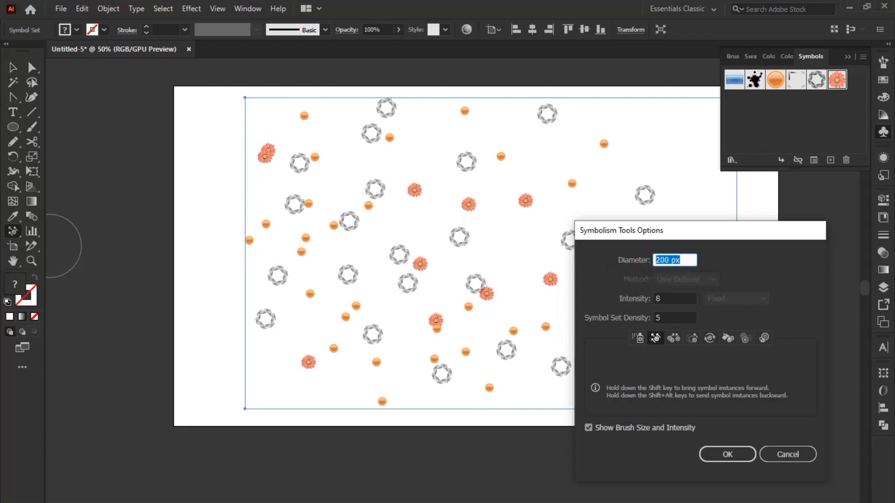
{"action": "type", "text": "100"}
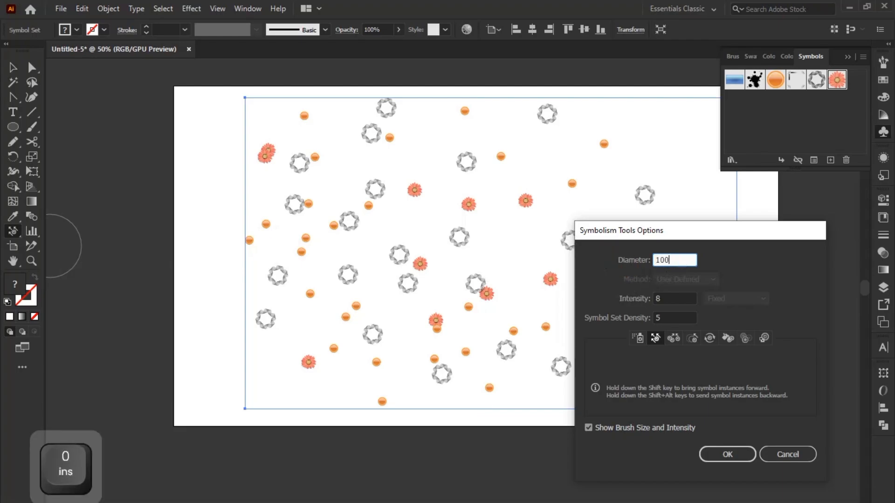
{"action": "left_click", "coordinate": [675, 302]}
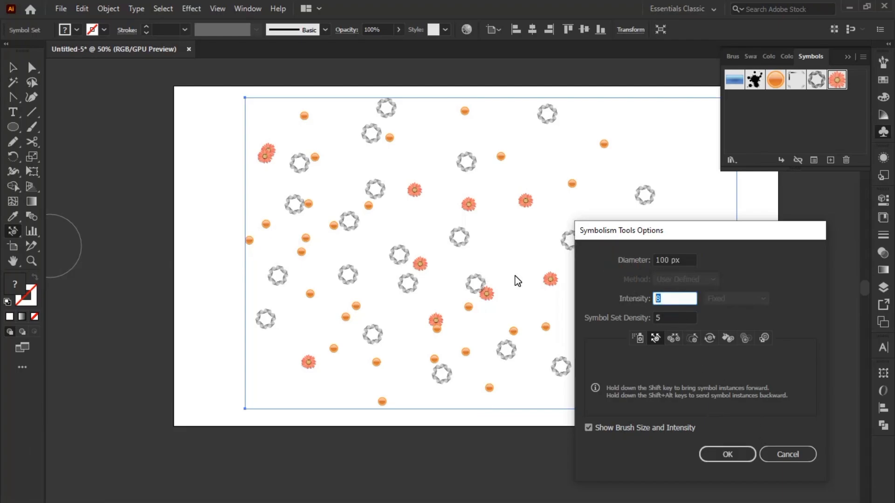
{"action": "type", "text": "10"}
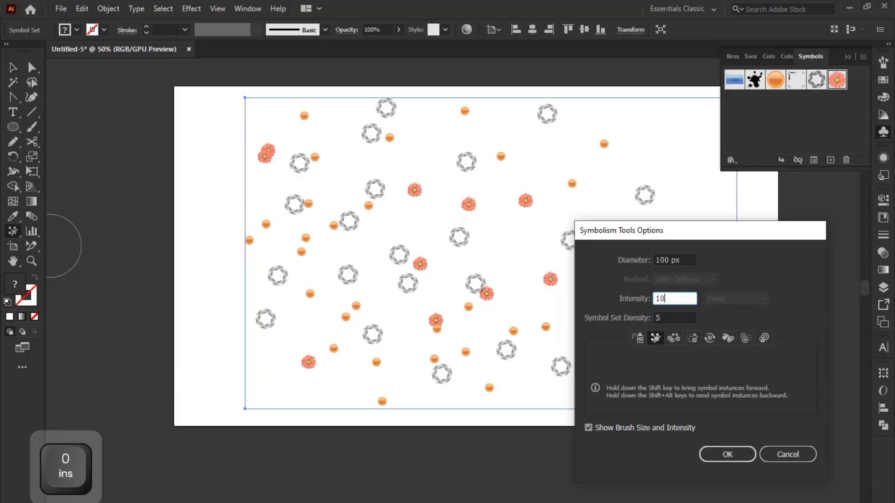
{"action": "left_click", "coordinate": [662, 323]}
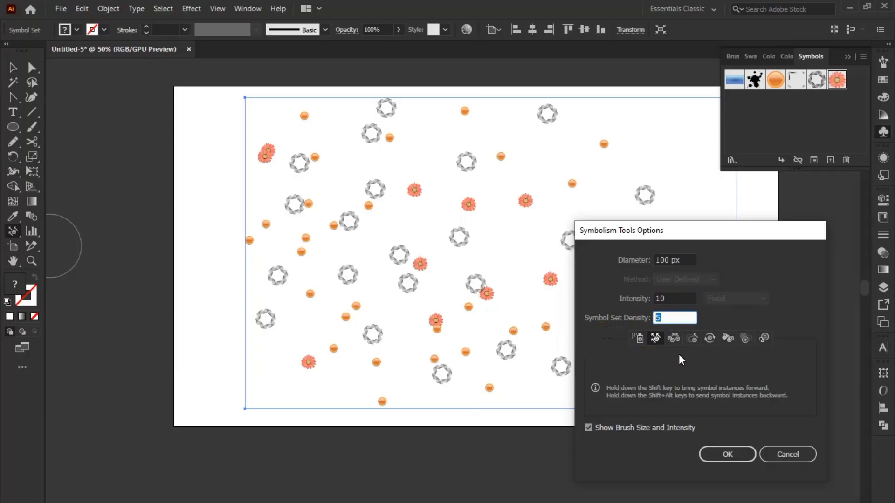
{"action": "left_click", "coordinate": [725, 457]}
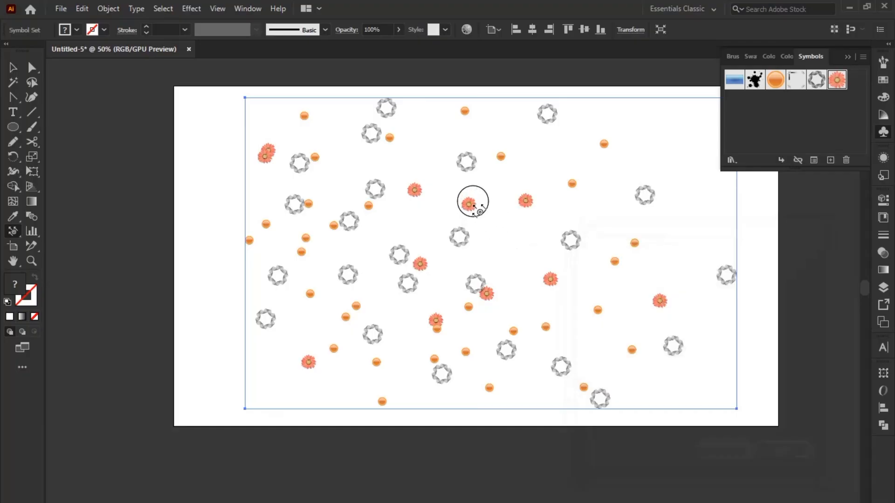
Use the Symbol Shifter to move Gerbera flowers near the centre and Ribbon symbols in the upper half of the set.
{"action": "mouse_move", "coordinate": [482, 213]}
{"action": "left_mouse_down"}
{"action": "mouse_move", "coordinate": [455, 202]}
{"action": "mouse_move", "coordinate": [514, 200]}
{"action": "mouse_move", "coordinate": [480, 196]}
{"action": "mouse_move", "coordinate": [504, 209]}
{"action": "left_mouse_up"}
{"action": "left_click_drag", "start_coordinate": [425, 270], "coordinate": [451, 267]}
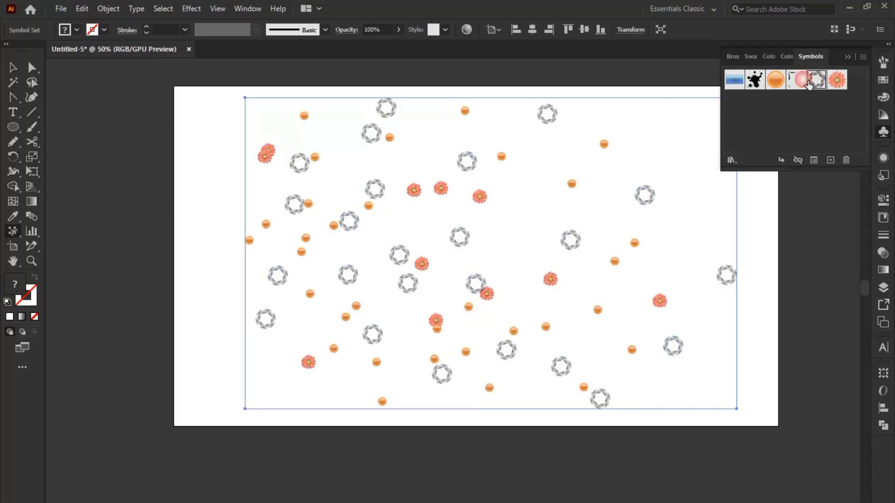
{"action": "left_click_drag", "start_coordinate": [654, 199], "coordinate": [630, 199]}
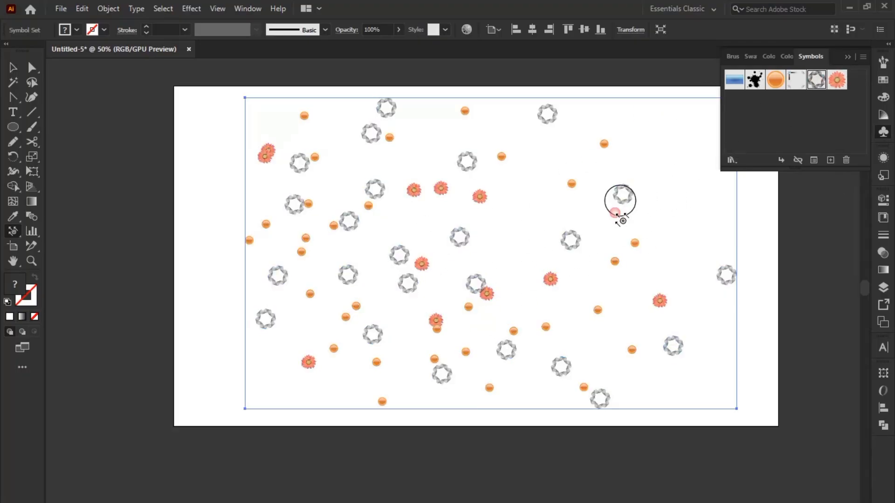
{"action": "left_click_drag", "start_coordinate": [585, 236], "coordinate": [551, 226]}
{"action": "left_click_drag", "start_coordinate": [472, 162], "coordinate": [454, 151]}
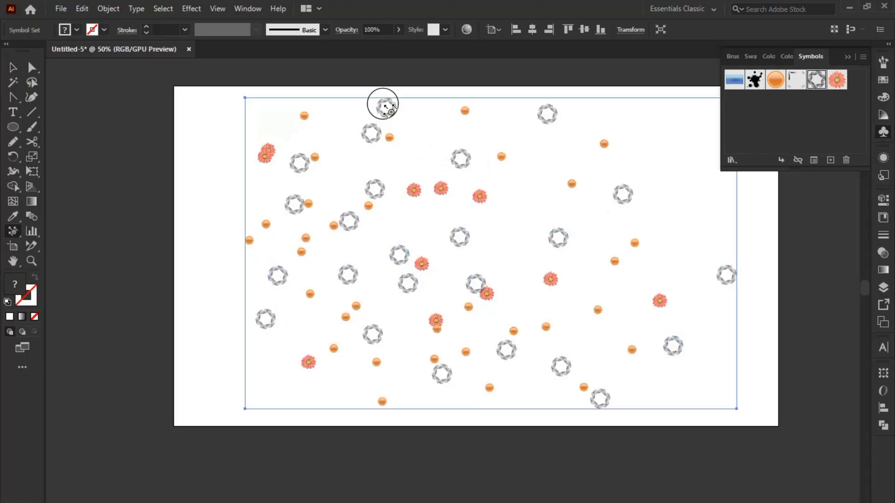
{"action": "left_click_drag", "start_coordinate": [383, 103], "coordinate": [426, 120]}
{"action": "left_click_drag", "start_coordinate": [363, 133], "coordinate": [353, 161]}
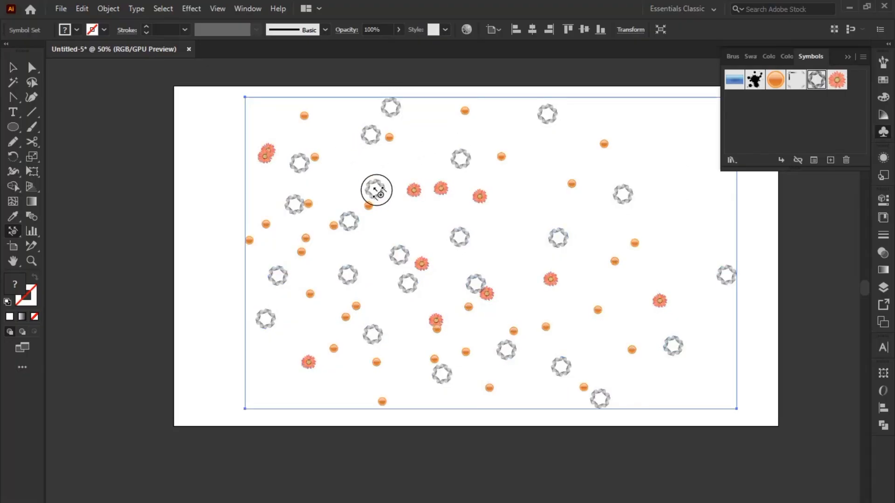
{"action": "left_click_drag", "start_coordinate": [375, 189], "coordinate": [413, 188]}
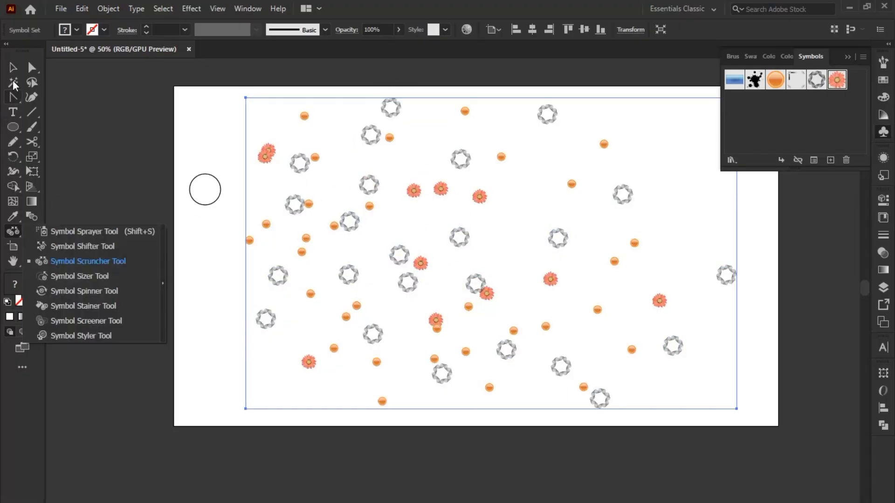
Delete the whole mixed symbol set to clear the artboard.
{"action": "left_click", "coordinate": [17, 76]}
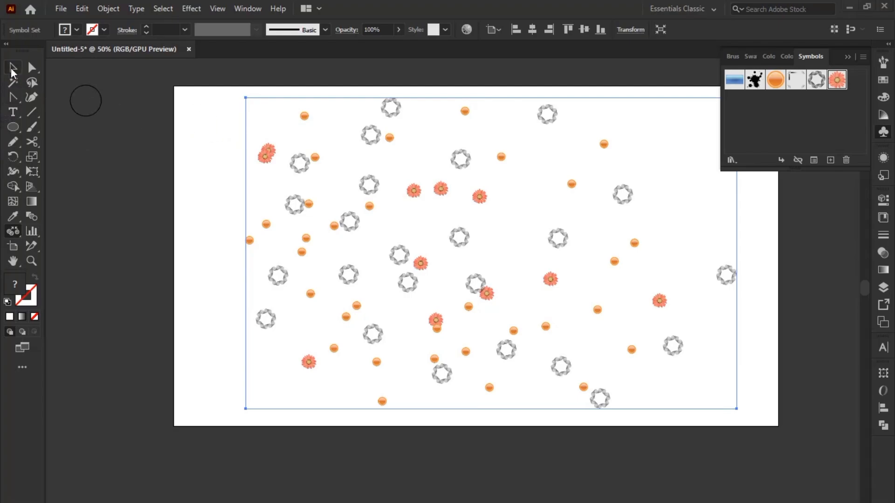
{"action": "key", "text": "Delete"}
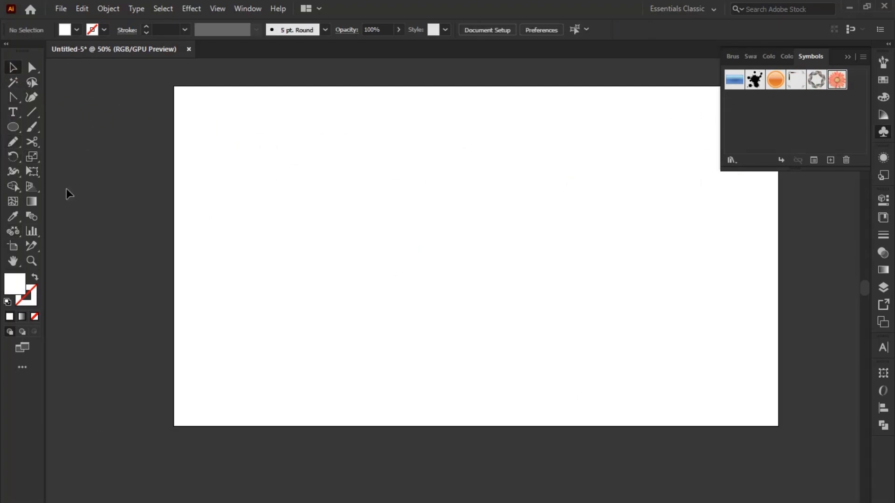
{"action": "key", "text": "ctrl+z"}
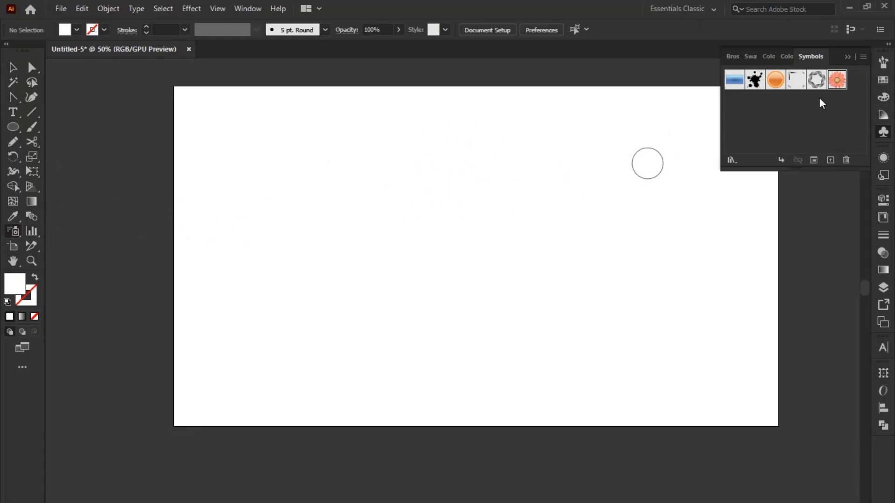
Spray a new symbol set of scattered Gerbera flowers over the left and middle of the artboard's upper part.
{"action": "left_click", "coordinate": [328, 173]}
{"action": "left_click", "coordinate": [549, 136]}
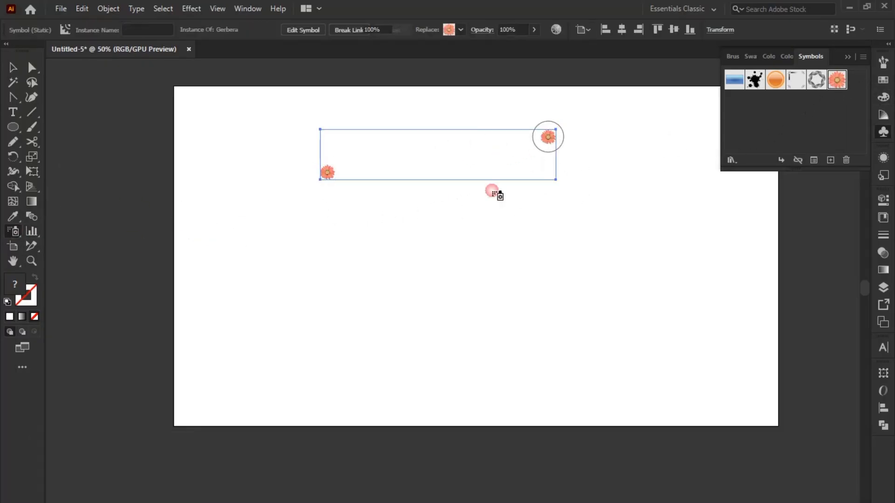
{"action": "left_click", "coordinate": [465, 219]}
{"action": "left_click", "coordinate": [447, 159]}
{"action": "left_click", "coordinate": [514, 192]}
{"action": "left_click", "coordinate": [425, 213]}
{"action": "left_click", "coordinate": [375, 194]}
{"action": "left_click", "coordinate": [385, 252]}
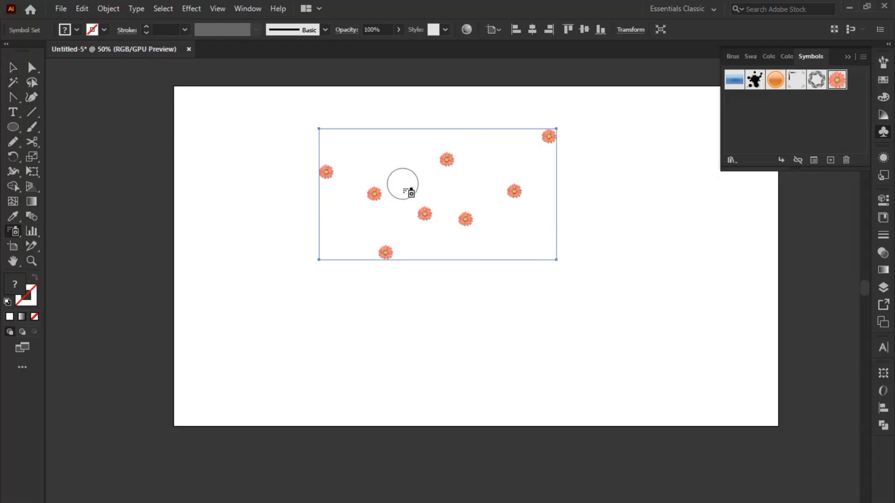
{"action": "left_click", "coordinate": [404, 195]}
{"action": "left_click", "coordinate": [400, 147]}
{"action": "left_click", "coordinate": [310, 225]}
{"action": "left_click", "coordinate": [401, 249]}
{"action": "left_click", "coordinate": [332, 268]}
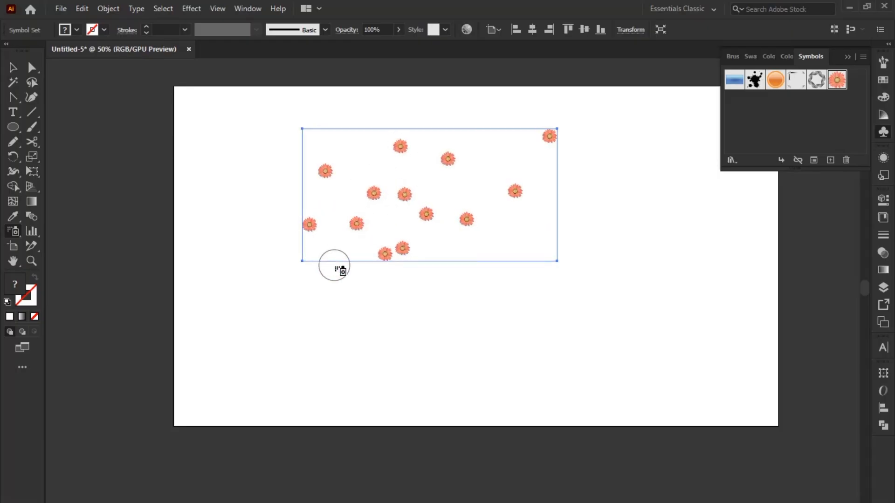
{"action": "left_click", "coordinate": [477, 253]}
{"action": "left_click", "coordinate": [430, 279]}
{"action": "left_click", "coordinate": [449, 249]}
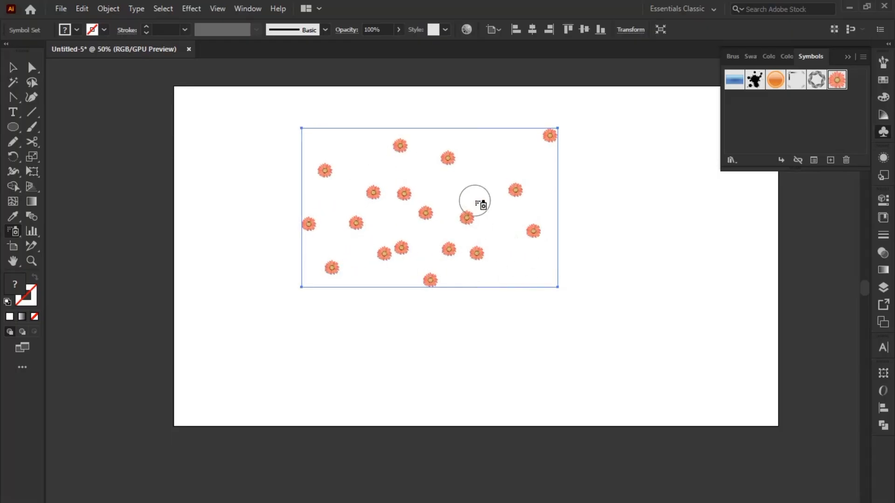
{"action": "left_click_drag", "start_coordinate": [480, 205], "coordinate": [482, 164]}
{"action": "mouse_move", "coordinate": [353, 154]}
{"action": "left_mouse_down"}
{"action": "mouse_move", "coordinate": [349, 207]}
{"action": "mouse_move", "coordinate": [338, 201]}
{"action": "mouse_move", "coordinate": [341, 192]}
{"action": "mouse_move", "coordinate": [430, 154]}
{"action": "mouse_move", "coordinate": [550, 177]}
{"action": "mouse_move", "coordinate": [558, 134]}
{"action": "mouse_move", "coordinate": [495, 145]}
{"action": "mouse_move", "coordinate": [586, 225]}
{"action": "mouse_move", "coordinate": [514, 279]}
{"action": "mouse_move", "coordinate": [523, 208]}
{"action": "mouse_move", "coordinate": [479, 243]}
{"action": "mouse_move", "coordinate": [471, 307]}
{"action": "mouse_move", "coordinate": [369, 266]}
{"action": "mouse_move", "coordinate": [277, 306]}
{"action": "mouse_move", "coordinate": [271, 259]}
{"action": "mouse_move", "coordinate": [333, 244]}
{"action": "mouse_move", "coordinate": [295, 285]}
{"action": "mouse_move", "coordinate": [271, 292]}
{"action": "mouse_move", "coordinate": [295, 207]}
{"action": "mouse_move", "coordinate": [353, 174]}
{"action": "mouse_move", "coordinate": [362, 230]}
{"action": "mouse_move", "coordinate": [500, 220]}
{"action": "mouse_move", "coordinate": [586, 249]}
{"action": "mouse_move", "coordinate": [398, 160]}
{"action": "mouse_move", "coordinate": [461, 191]}
{"action": "mouse_move", "coordinate": [416, 276]}
{"action": "mouse_move", "coordinate": [370, 303]}
{"action": "mouse_move", "coordinate": [353, 299]}
{"action": "mouse_move", "coordinate": [464, 303]}
{"action": "left_mouse_up"}
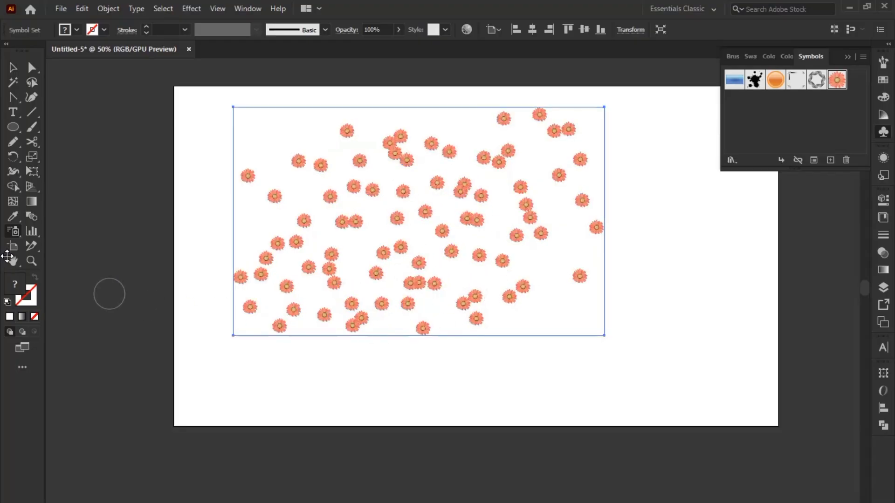
Set the Symbol Sprayer's intensity to 10 and spray dense trails of Gerbera flowers through and around the existing set.
{"action": "double_click", "coordinate": [13, 236]}
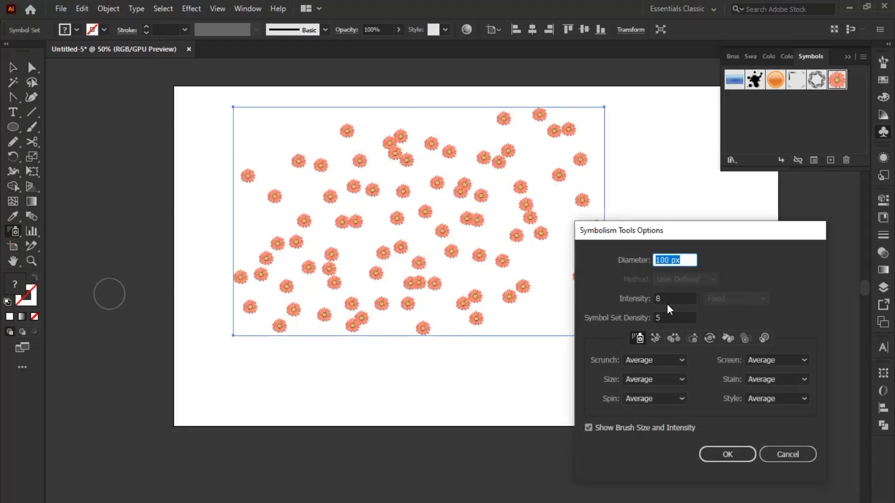
{"action": "type", "text": "0"}
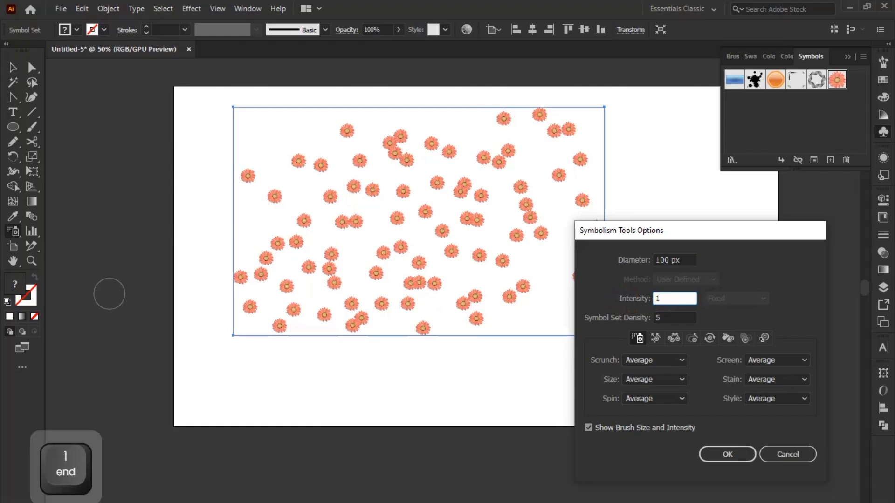
{"action": "key", "text": "Return"}
{"action": "mouse_move", "coordinate": [564, 239]}
{"action": "left_mouse_down"}
{"action": "mouse_move", "coordinate": [535, 302]}
{"action": "mouse_move", "coordinate": [399, 317]}
{"action": "mouse_move", "coordinate": [238, 280]}
{"action": "mouse_move", "coordinate": [286, 184]}
{"action": "mouse_move", "coordinate": [270, 251]}
{"action": "mouse_move", "coordinate": [425, 290]}
{"action": "mouse_move", "coordinate": [609, 173]}
{"action": "left_mouse_up"}
{"action": "left_click_drag", "start_coordinate": [524, 230], "coordinate": [522, 318]}
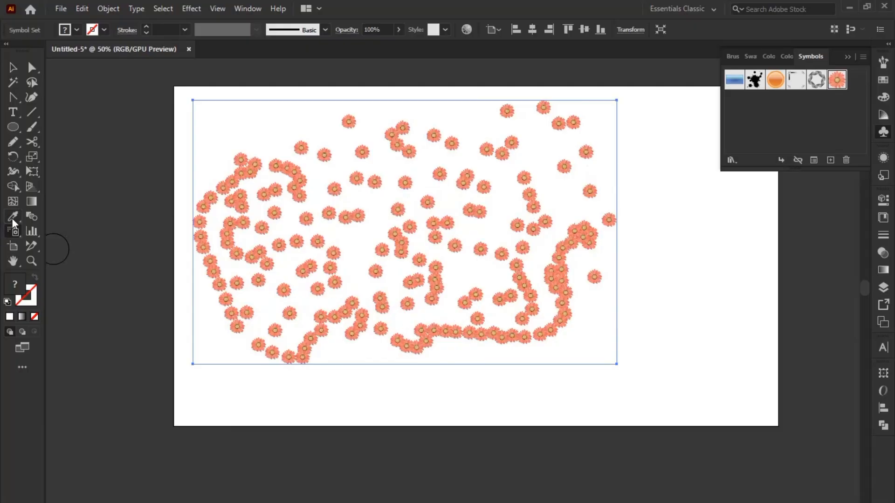
Enter a Symbol Sprayer intensity of 15 and spray more Gerbera flowers over the empty right part of the artboard.
{"action": "double_click", "coordinate": [12, 231]}
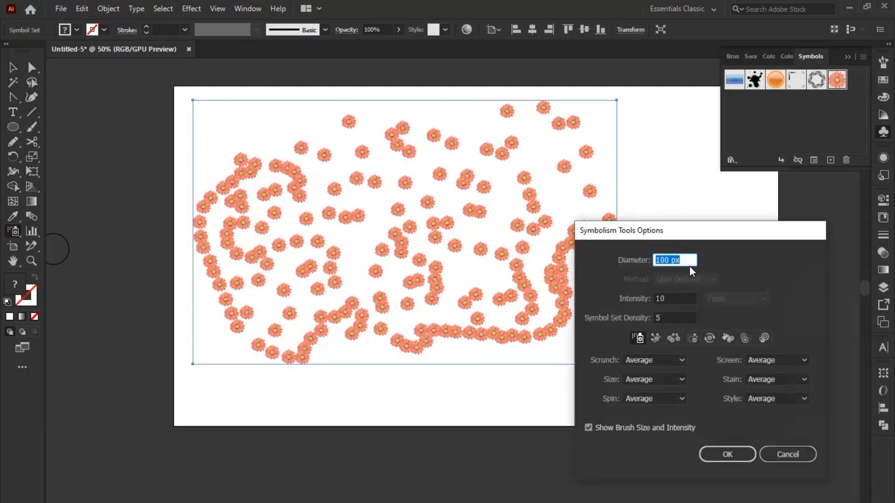
{"action": "left_click", "coordinate": [635, 303]}
{"action": "type", "text": "15"}
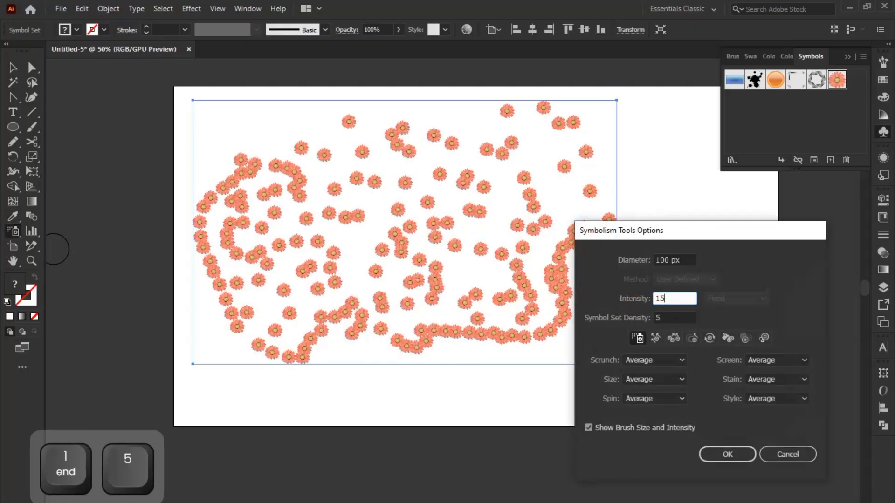
{"action": "key", "text": "Return"}
{"action": "mouse_move", "coordinate": [636, 211]}
{"action": "left_mouse_down"}
{"action": "mouse_move", "coordinate": [672, 232]}
{"action": "mouse_move", "coordinate": [649, 213]}
{"action": "mouse_move", "coordinate": [664, 220]}
{"action": "mouse_move", "coordinate": [661, 237]}
{"action": "mouse_move", "coordinate": [617, 233]}
{"action": "mouse_move", "coordinate": [618, 268]}
{"action": "mouse_move", "coordinate": [640, 298]}
{"action": "mouse_move", "coordinate": [655, 277]}
{"action": "mouse_move", "coordinate": [648, 317]}
{"action": "mouse_move", "coordinate": [601, 312]}
{"action": "left_mouse_up"}
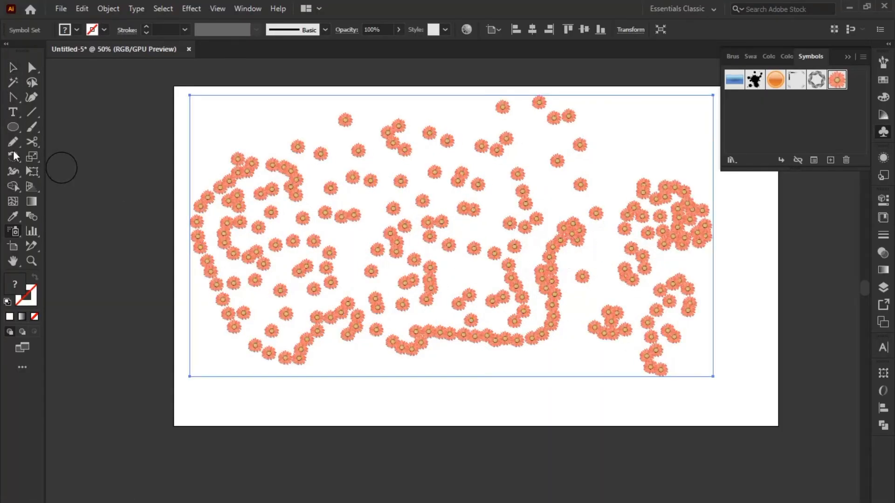
Use the Symbol Scruncher to change the spacing of the Gerbera flowers in the middle of the set.
{"action": "right_click", "coordinate": [11, 228]}
{"action": "left_click", "coordinate": [79, 263]}
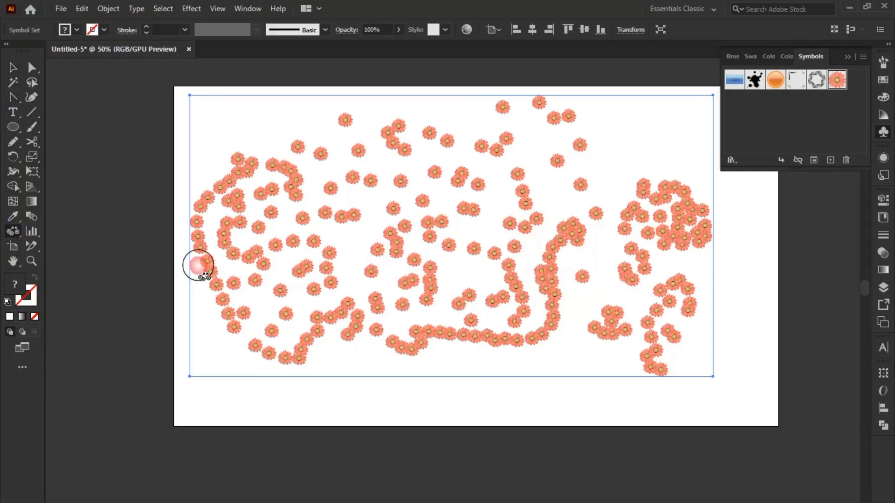
{"action": "left_click_drag", "start_coordinate": [334, 240], "coordinate": [380, 255]}
{"action": "mouse_move", "coordinate": [441, 261]}
{"action": "left_mouse_down"}
{"action": "mouse_move", "coordinate": [385, 236]}
{"action": "mouse_move", "coordinate": [438, 292]}
{"action": "mouse_move", "coordinate": [422, 293]}
{"action": "left_mouse_up"}
Enlarge several Gerbera flowers in the middle of the set with the Symbol Sizer.
{"action": "left_click", "coordinate": [11, 231]}
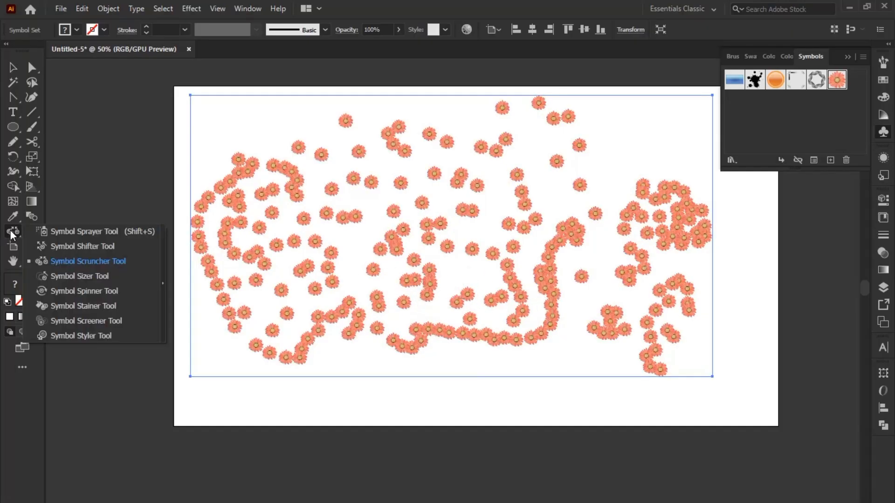
{"action": "left_click", "coordinate": [97, 278]}
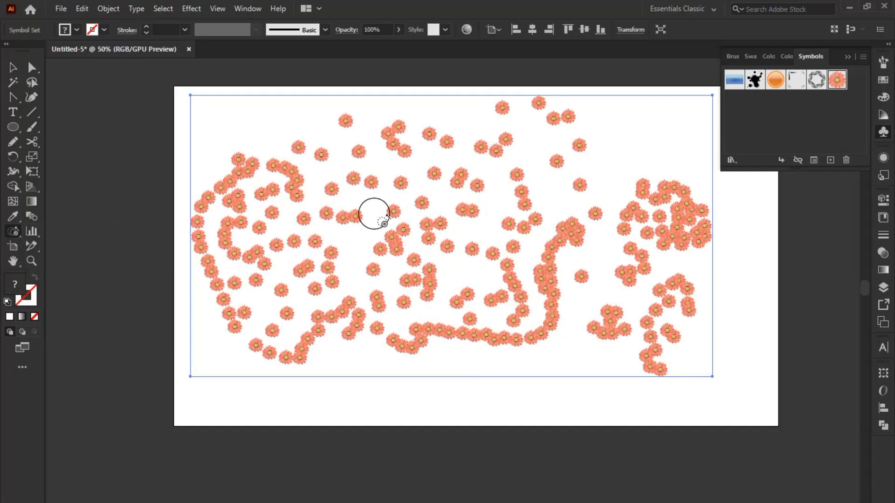
{"action": "left_click_drag", "start_coordinate": [350, 222], "coordinate": [390, 182]}
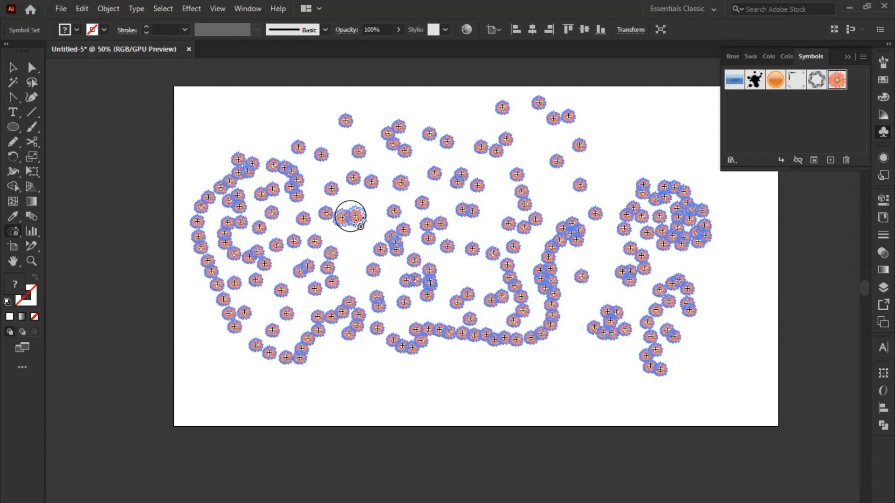
{"action": "left_click_drag", "start_coordinate": [350, 216], "coordinate": [351, 216]}
{"action": "mouse_move", "coordinate": [389, 245]}
{"action": "left_mouse_down"}
{"action": "mouse_move", "coordinate": [408, 261]}
{"action": "mouse_move", "coordinate": [402, 244]}
{"action": "left_mouse_up"}
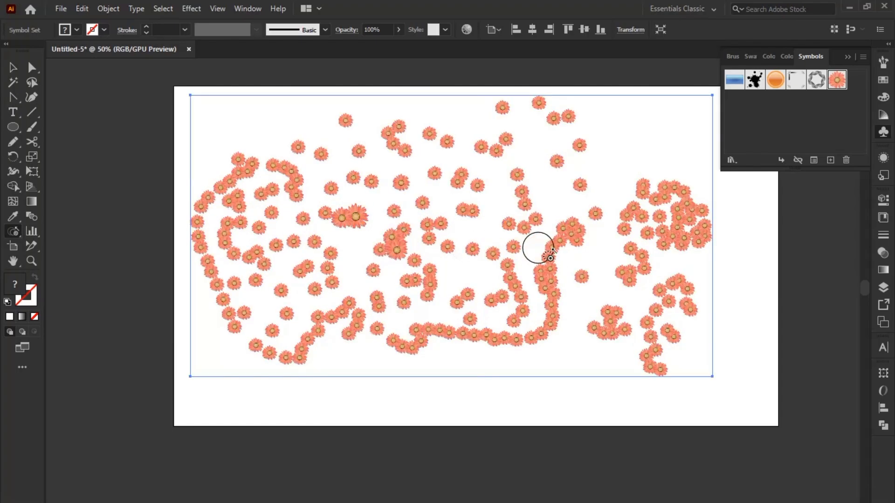
{"action": "mouse_move", "coordinate": [537, 250]}
{"action": "left_mouse_down"}
{"action": "mouse_move", "coordinate": [483, 217]}
{"action": "mouse_move", "coordinate": [522, 228]}
{"action": "left_mouse_up"}
{"action": "left_click_drag", "start_coordinate": [406, 186], "coordinate": [405, 186]}
{"action": "mouse_move", "coordinate": [390, 255]}
{"action": "left_mouse_down"}
{"action": "mouse_move", "coordinate": [393, 212]}
{"action": "mouse_move", "coordinate": [384, 246]}
{"action": "mouse_move", "coordinate": [415, 229]}
{"action": "mouse_move", "coordinate": [421, 254]}
{"action": "left_mouse_up"}
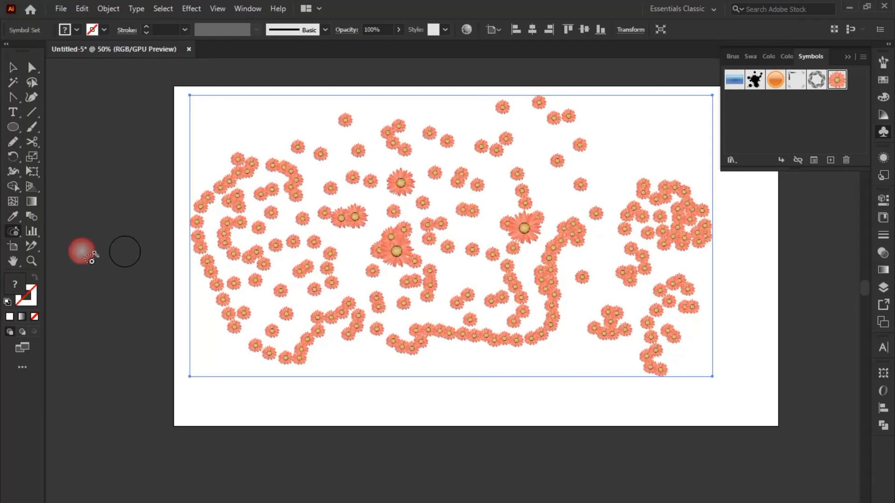
Set the Symbol Sizer's brush diameter to 200 px.
{"action": "double_click", "coordinate": [14, 232]}
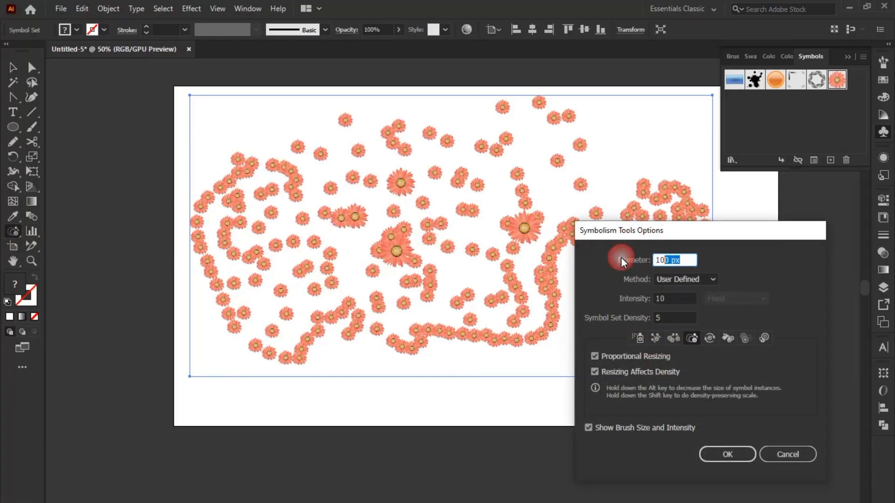
{"action": "key", "text": "BackSpace"}
{"action": "type", "text": "2"}
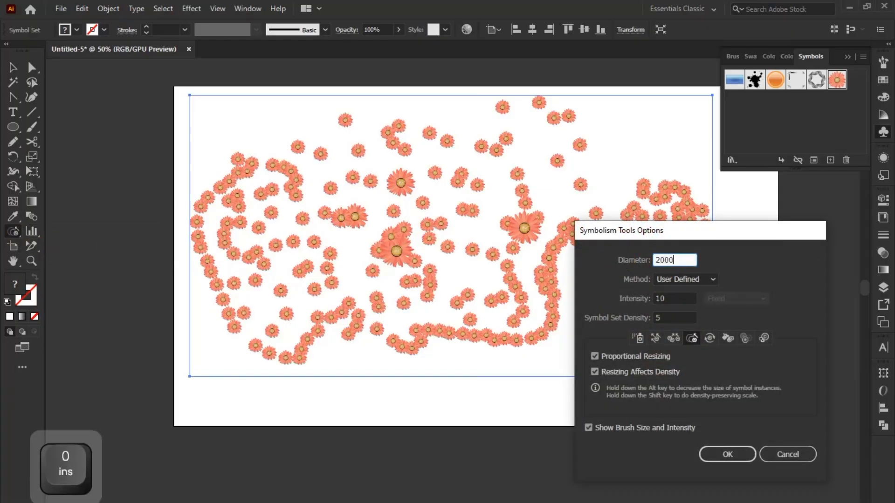
{"action": "type", "text": "000"}
{"action": "key", "text": "Return"}
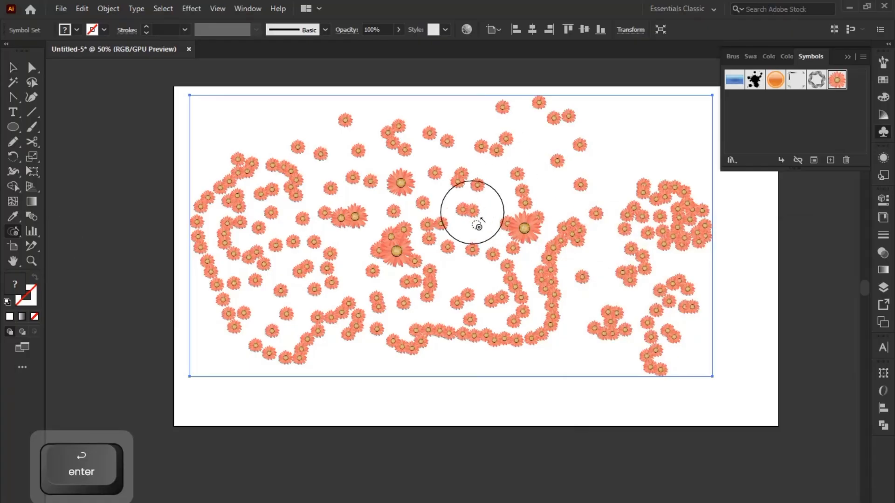
Enlarge clusters of Gerbera flowers near the set's left, right, upper and lower edges with the Symbol Sizer.
{"action": "mouse_move", "coordinate": [252, 179]}
{"action": "left_mouse_down"}
{"action": "mouse_move", "coordinate": [259, 160]}
{"action": "mouse_move", "coordinate": [236, 184]}
{"action": "mouse_move", "coordinate": [234, 218]}
{"action": "mouse_move", "coordinate": [289, 265]}
{"action": "mouse_move", "coordinate": [247, 187]}
{"action": "mouse_move", "coordinate": [260, 171]}
{"action": "mouse_move", "coordinate": [305, 196]}
{"action": "left_mouse_up"}
{"action": "left_click_drag", "start_coordinate": [363, 142], "coordinate": [401, 135]}
{"action": "mouse_move", "coordinate": [673, 206]}
{"action": "left_mouse_down"}
{"action": "mouse_move", "coordinate": [685, 206]}
{"action": "mouse_move", "coordinate": [523, 309]}
{"action": "mouse_move", "coordinate": [536, 320]}
{"action": "left_mouse_up"}
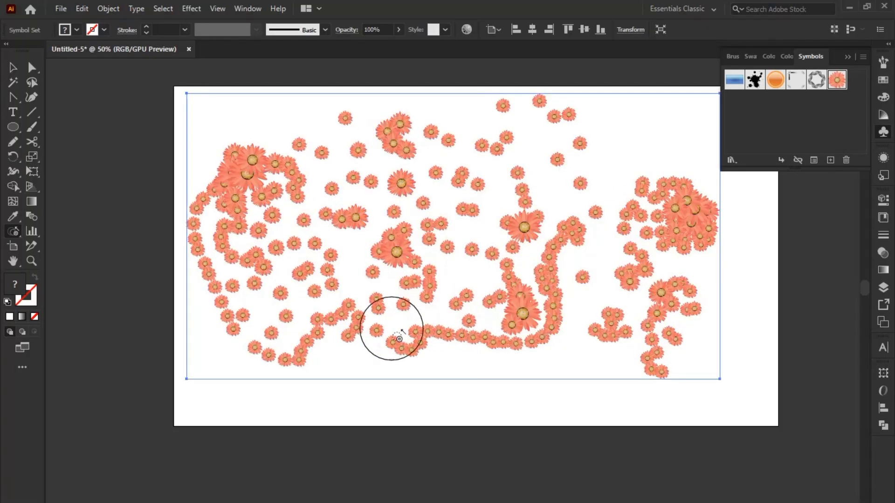
{"action": "left_click_drag", "start_coordinate": [401, 336], "coordinate": [395, 340]}
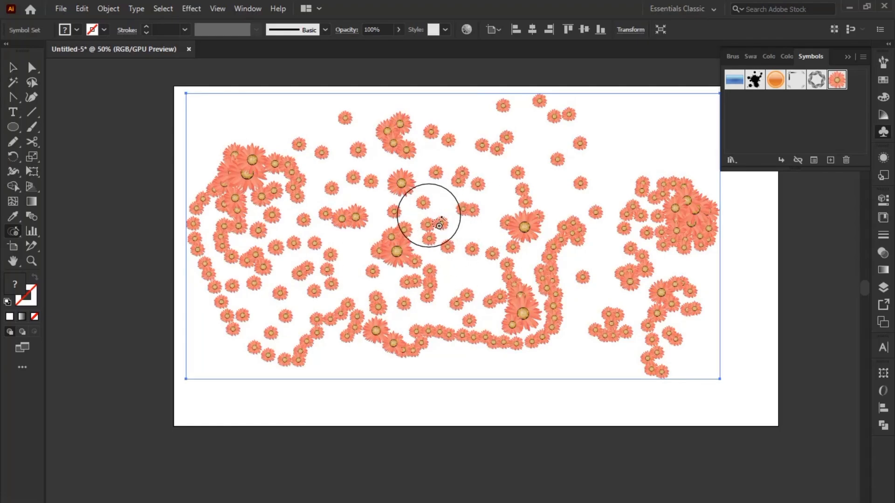
Shrink Gerbera flowers in the enlarged upper-left, upper-middle and central-left clusters with the Symbol Sizer.
{"action": "key", "text": "alt"}
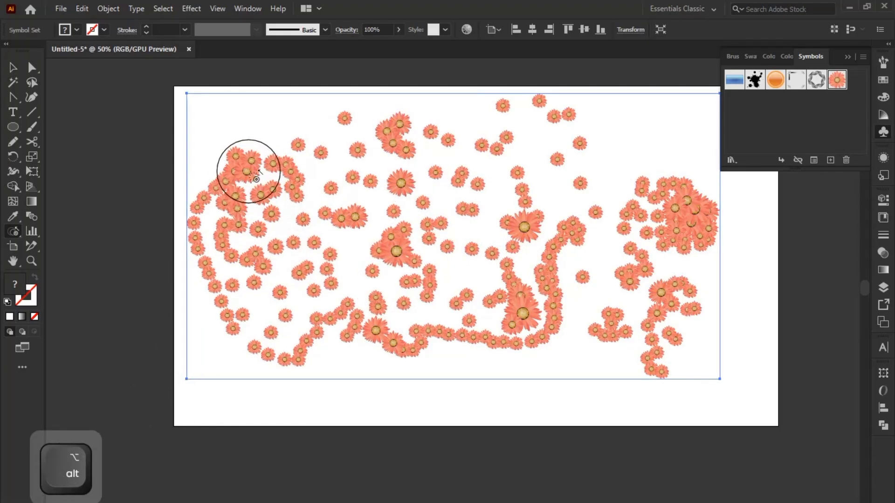
{"action": "left_click", "coordinate": [246, 168], "text": "alt"}
{"action": "left_click", "coordinate": [404, 143], "text": "alt"}
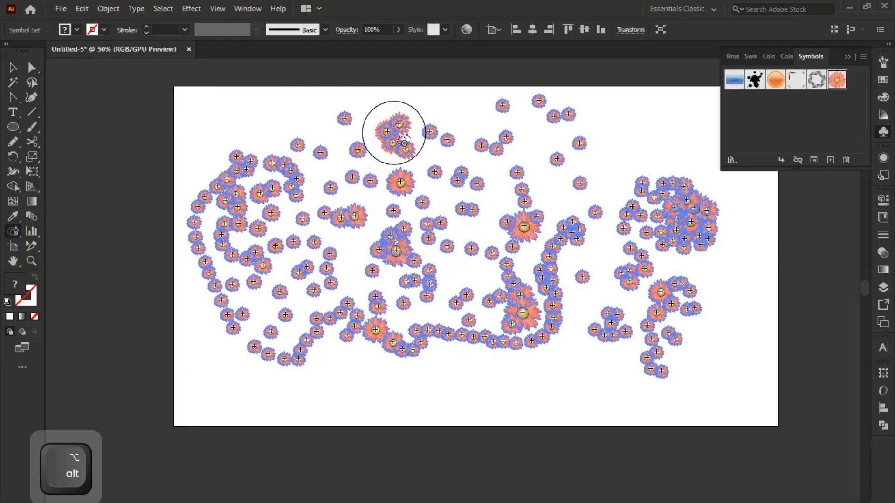
{"action": "left_click", "coordinate": [340, 228], "text": "alt"}
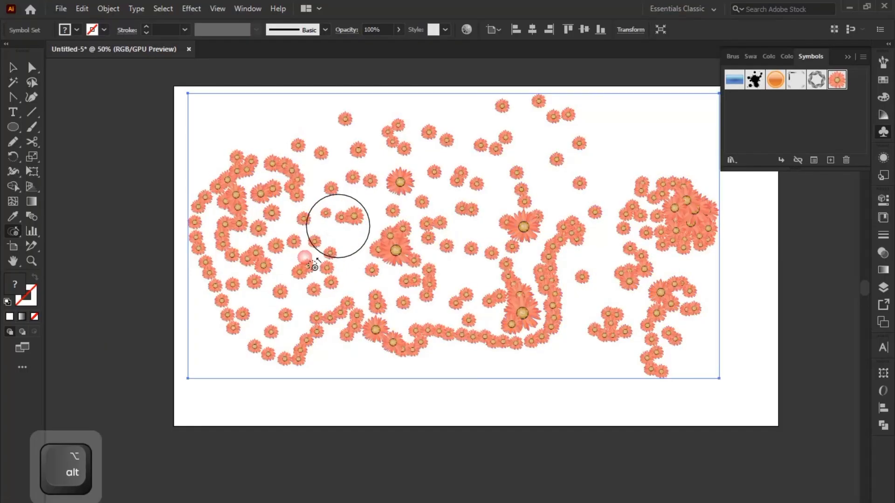
{"action": "left_click", "coordinate": [286, 287], "text": "alt"}
Enlarge more scattered Gerbera flowers around the whole set with the Symbol Sizer.
{"action": "left_click", "coordinate": [242, 180]}
{"action": "left_click", "coordinate": [504, 142]}
{"action": "mouse_move", "coordinate": [616, 244]}
{"action": "left_mouse_down"}
{"action": "mouse_move", "coordinate": [586, 247]}
{"action": "mouse_move", "coordinate": [667, 280]}
{"action": "mouse_move", "coordinate": [645, 286]}
{"action": "mouse_move", "coordinate": [668, 360]}
{"action": "mouse_move", "coordinate": [657, 363]}
{"action": "left_mouse_up"}
{"action": "mouse_move", "coordinate": [494, 364]}
{"action": "left_mouse_down"}
{"action": "mouse_move", "coordinate": [444, 353]}
{"action": "mouse_move", "coordinate": [515, 352]}
{"action": "mouse_move", "coordinate": [563, 244]}
{"action": "mouse_move", "coordinate": [457, 198]}
{"action": "left_mouse_up"}
{"action": "mouse_move", "coordinate": [395, 166]}
{"action": "left_mouse_down"}
{"action": "mouse_move", "coordinate": [348, 133]}
{"action": "mouse_move", "coordinate": [351, 234]}
{"action": "mouse_move", "coordinate": [317, 293]}
{"action": "mouse_move", "coordinate": [320, 327]}
{"action": "mouse_move", "coordinate": [290, 309]}
{"action": "left_mouse_up"}
{"action": "mouse_move", "coordinate": [354, 225]}
{"action": "left_mouse_down"}
{"action": "mouse_move", "coordinate": [371, 210]}
{"action": "mouse_move", "coordinate": [263, 199]}
{"action": "mouse_move", "coordinate": [233, 175]}
{"action": "left_mouse_up"}
Rotate Gerbera flowers in several areas of the set with the Symbol Spinner.
{"action": "mouse_move", "coordinate": [13, 231]}
{"action": "left_mouse_down"}
{"action": "mouse_move", "coordinate": [79, 247]}
{"action": "mouse_move", "coordinate": [58, 295]}
{"action": "mouse_move", "coordinate": [94, 293]}
{"action": "left_mouse_up"}
{"action": "mouse_move", "coordinate": [379, 250]}
{"action": "left_mouse_down"}
{"action": "mouse_move", "coordinate": [471, 218]}
{"action": "mouse_move", "coordinate": [559, 195]}
{"action": "mouse_move", "coordinate": [570, 168]}
{"action": "mouse_move", "coordinate": [548, 151]}
{"action": "mouse_move", "coordinate": [438, 140]}
{"action": "left_mouse_up"}
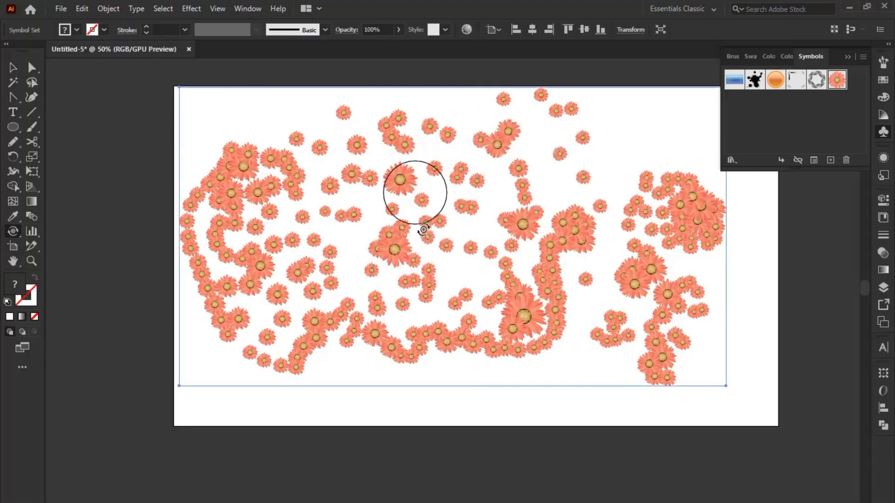
{"action": "mouse_move", "coordinate": [577, 264]}
{"action": "left_mouse_down"}
{"action": "mouse_move", "coordinate": [566, 210]}
{"action": "mouse_move", "coordinate": [523, 214]}
{"action": "mouse_move", "coordinate": [402, 182]}
{"action": "mouse_move", "coordinate": [318, 175]}
{"action": "mouse_move", "coordinate": [351, 156]}
{"action": "mouse_move", "coordinate": [379, 182]}
{"action": "mouse_move", "coordinate": [376, 190]}
{"action": "left_mouse_up"}
{"action": "scroll", "coordinate": [490, 226], "scroll_direction": "up", "scroll_amount": 1}
{"action": "mouse_move", "coordinate": [256, 179]}
{"action": "left_mouse_down"}
{"action": "mouse_move", "coordinate": [209, 175]}
{"action": "mouse_move", "coordinate": [163, 200]}
{"action": "mouse_move", "coordinate": [171, 219]}
{"action": "left_mouse_up"}
{"action": "left_click_drag", "start_coordinate": [410, 253], "coordinate": [332, 258]}
{"action": "mouse_move", "coordinate": [307, 233]}
{"action": "left_mouse_down"}
{"action": "mouse_move", "coordinate": [295, 223]}
{"action": "mouse_move", "coordinate": [342, 191]}
{"action": "mouse_move", "coordinate": [326, 217]}
{"action": "left_mouse_up"}
{"action": "mouse_move", "coordinate": [284, 261]}
{"action": "left_mouse_down"}
{"action": "mouse_move", "coordinate": [220, 322]}
{"action": "mouse_move", "coordinate": [160, 262]}
{"action": "mouse_move", "coordinate": [136, 272]}
{"action": "left_mouse_up"}
Fade the colours of many Gerbera flowers across the set, and delete the whole symbol set.
{"action": "mouse_move", "coordinate": [15, 230]}
{"action": "left_mouse_down"}
{"action": "mouse_move", "coordinate": [87, 287]}
{"action": "mouse_move", "coordinate": [54, 306]}
{"action": "left_mouse_up"}
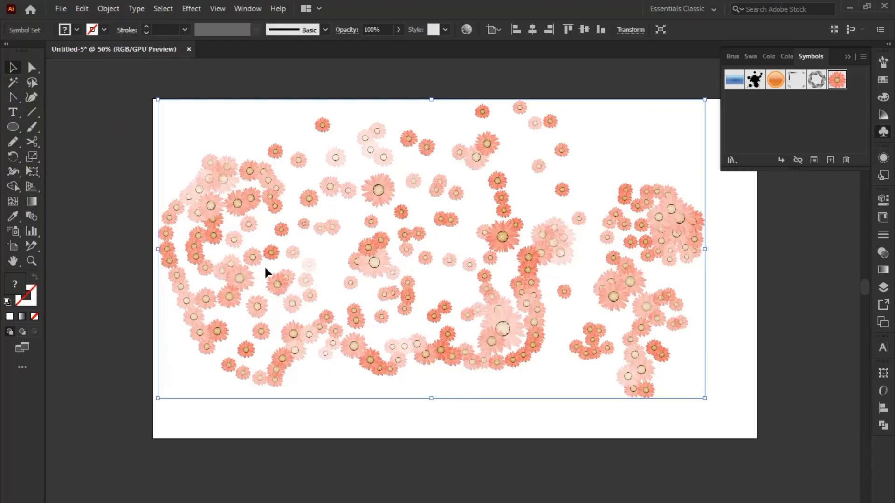
{"action": "key", "text": "Delete"}
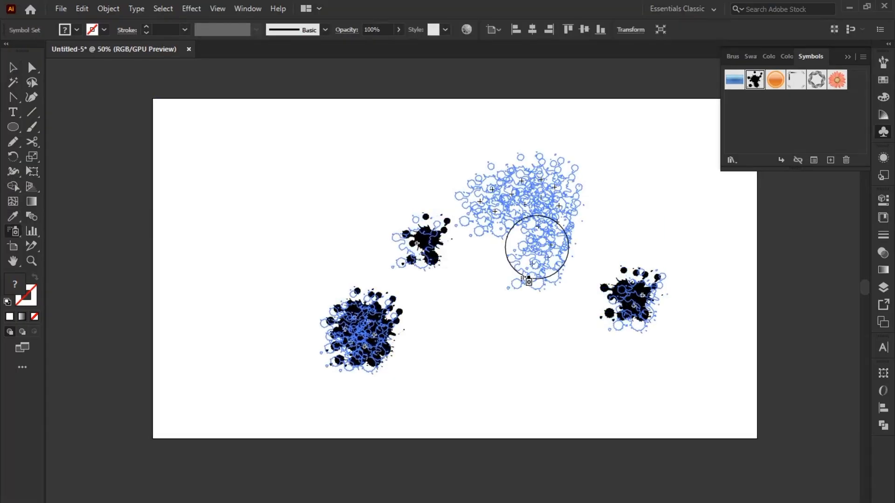
Try spraying Vector Grime symbols over the artboard, and undo the sprays to leave it empty.
{"action": "left_click_drag", "start_coordinate": [529, 250], "coordinate": [599, 146]}
{"action": "key", "text": "ctrl+z"}
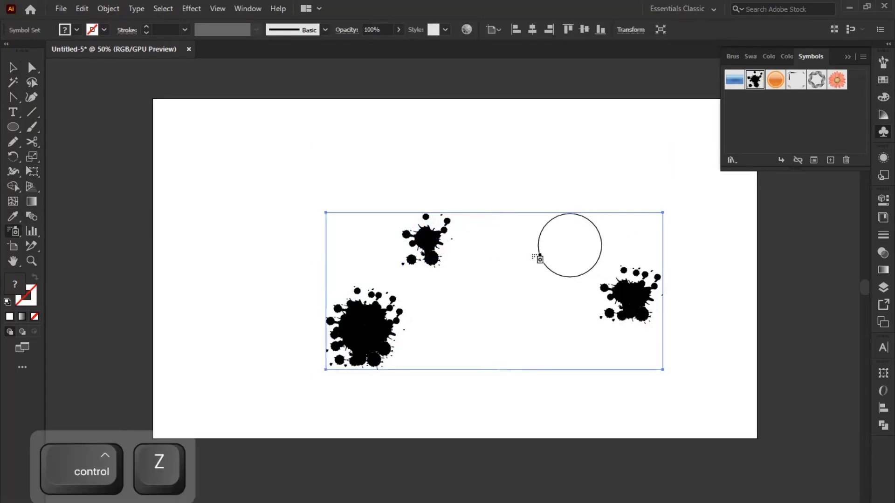
{"action": "key", "text": "ctrl+z"}
{"action": "key", "text": "z"}
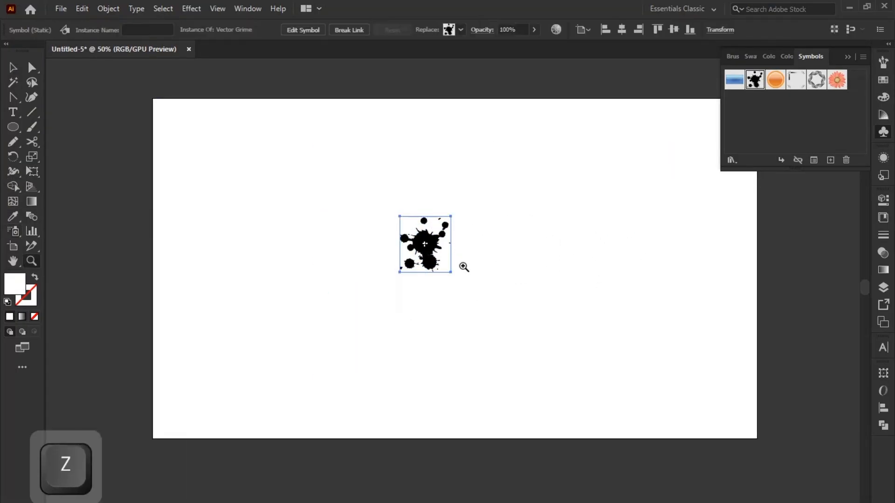
{"action": "key", "text": "ctrl+z"}
{"action": "left_click", "coordinate": [13, 68]}
{"action": "key", "text": "Delete"}
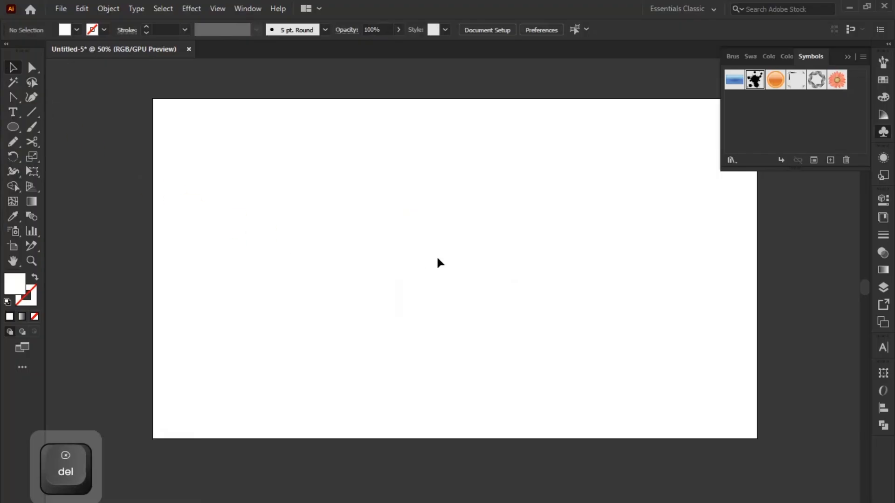
Draw an upright regular hexagon with the Polygon tool on the empty artboard.
{"action": "left_click_drag", "start_coordinate": [319, 247], "coordinate": [287, 243]}
{"action": "scroll", "coordinate": [328, 217], "scroll_direction": "up", "scroll_amount": 1}
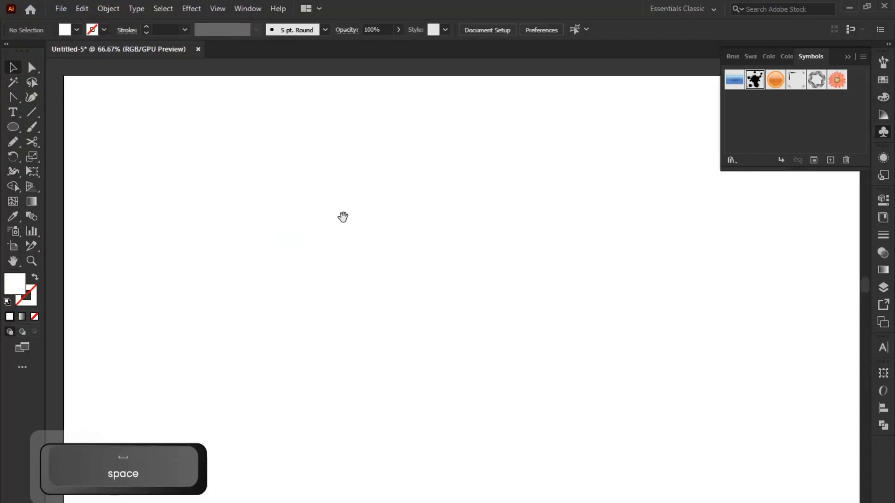
{"action": "left_click_drag", "start_coordinate": [343, 216], "coordinate": [317, 185]}
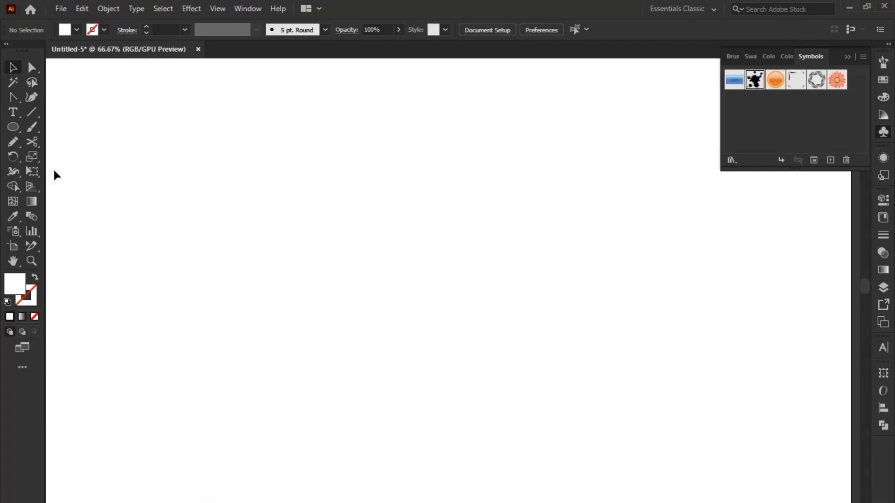
{"action": "left_click_drag", "start_coordinate": [16, 130], "coordinate": [72, 172]}
{"action": "left_click_drag", "start_coordinate": [289, 199], "coordinate": [316, 259]}
Fill the hexagon with bright magenta-purple and move it closer to the middle of the artboard.
{"action": "left_click", "coordinate": [13, 67]}
{"action": "double_click", "coordinate": [15, 283]}
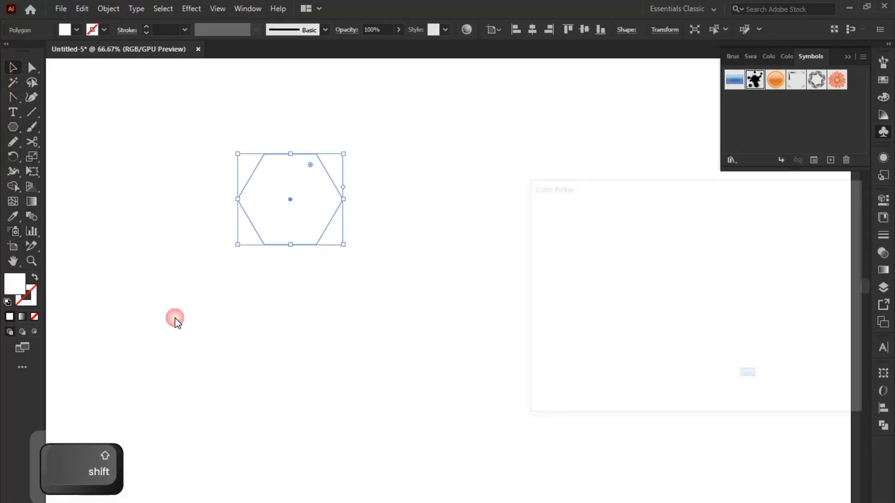
{"action": "left_click", "coordinate": [666, 226]}
{"action": "left_click", "coordinate": [829, 226]}
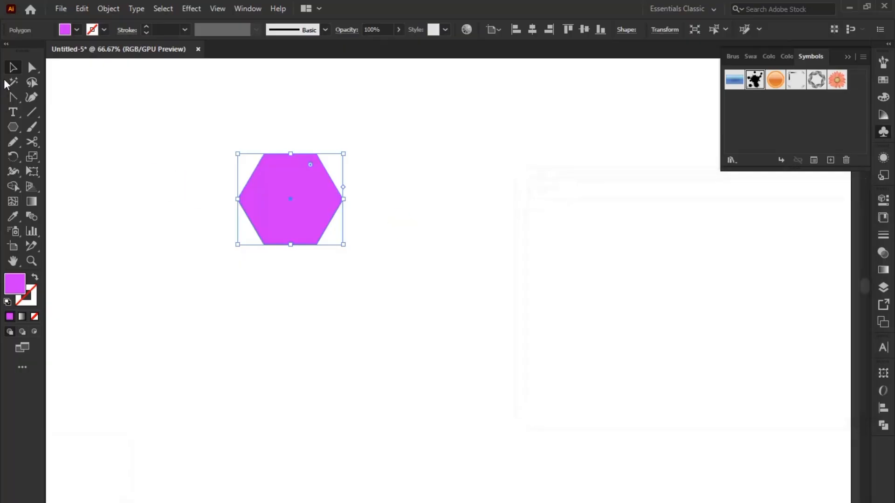
{"action": "left_click", "coordinate": [198, 147]}
{"action": "left_click_drag", "start_coordinate": [317, 215], "coordinate": [382, 260]}
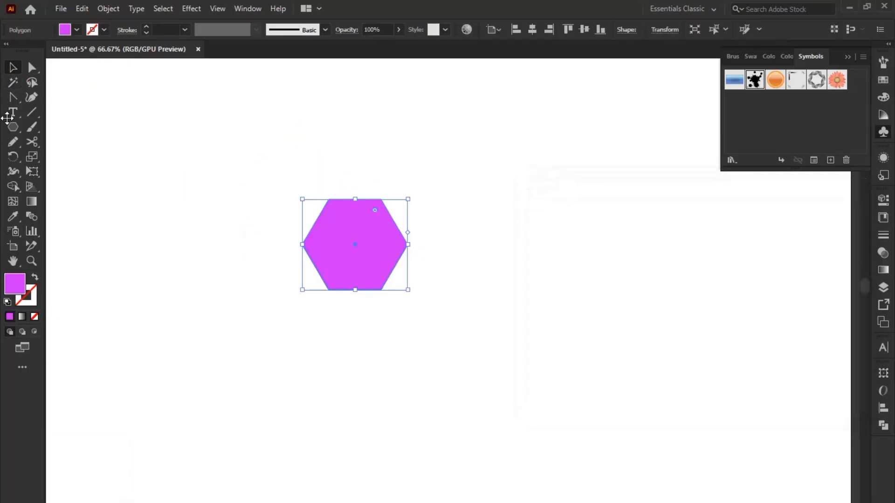
Draw a small upright three-sided polygon in the empty space above and left of the hexagon.
{"action": "left_click", "coordinate": [12, 96]}
{"action": "left_click", "coordinate": [13, 69]}
{"action": "left_click", "coordinate": [236, 150]}
{"action": "scroll", "coordinate": [308, 222], "scroll_direction": "up", "scroll_amount": 2}
{"action": "left_click", "coordinate": [383, 243]}
{"action": "left_click", "coordinate": [137, 201]}
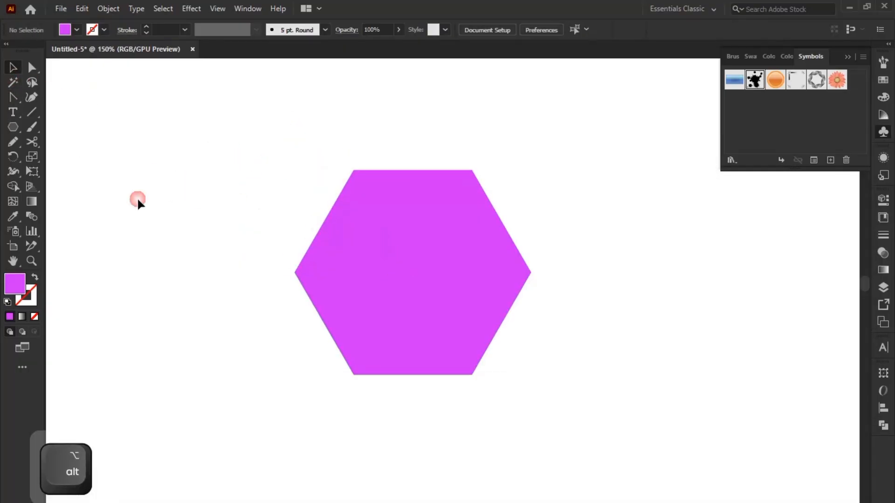
{"action": "right_click", "coordinate": [13, 127]}
{"action": "left_click", "coordinate": [40, 127]}
{"action": "right_click", "coordinate": [13, 127]}
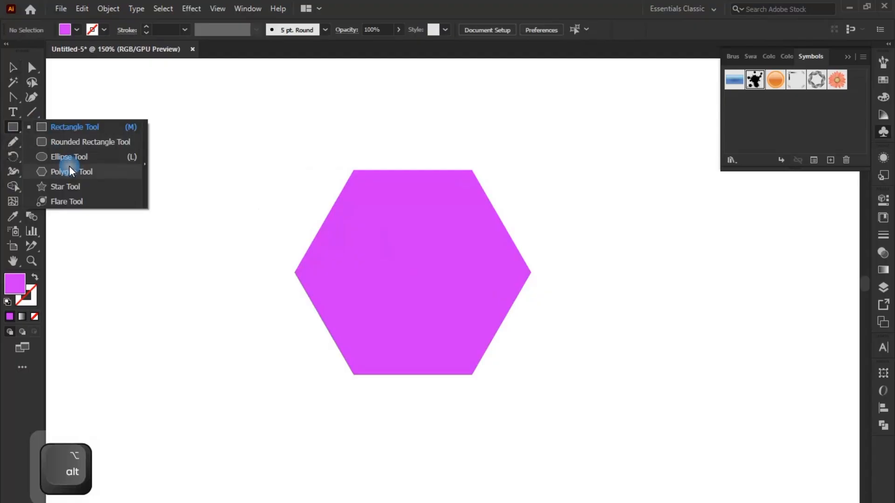
{"action": "left_click", "coordinate": [69, 171]}
{"action": "left_click_drag", "start_coordinate": [184, 158], "coordinate": [201, 171]}
{"action": "key", "text": "Down"}
{"action": "key", "text": "Down"}
{"action": "key", "text": "Down"}
{"action": "key", "text": "shift"}
Rotate the triangle to point downward, and enlarge and place it over the hexagon's upper part.
{"action": "left_click", "coordinate": [13, 68]}
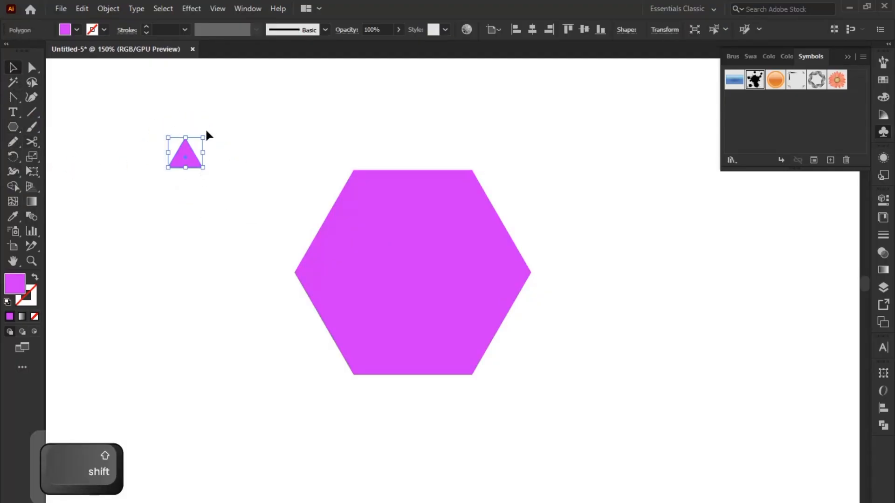
{"action": "left_click_drag", "start_coordinate": [207, 135], "coordinate": [183, 172]}
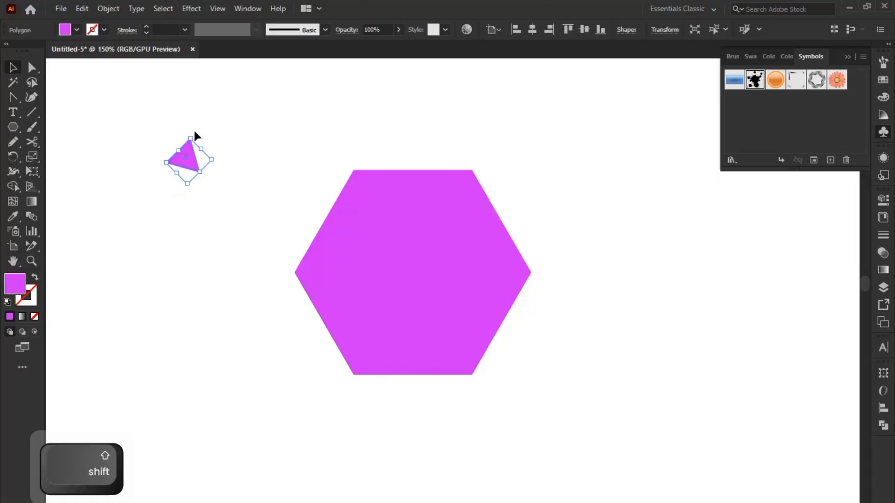
{"action": "left_click_drag", "start_coordinate": [198, 135], "coordinate": [419, 283]}
Centre the triangle and hexagon horizontally, and resize the triangle to span the hexagon's top edge with its tip at the hexagon's centre.
{"action": "left_click", "coordinate": [467, 233], "text": "shift"}
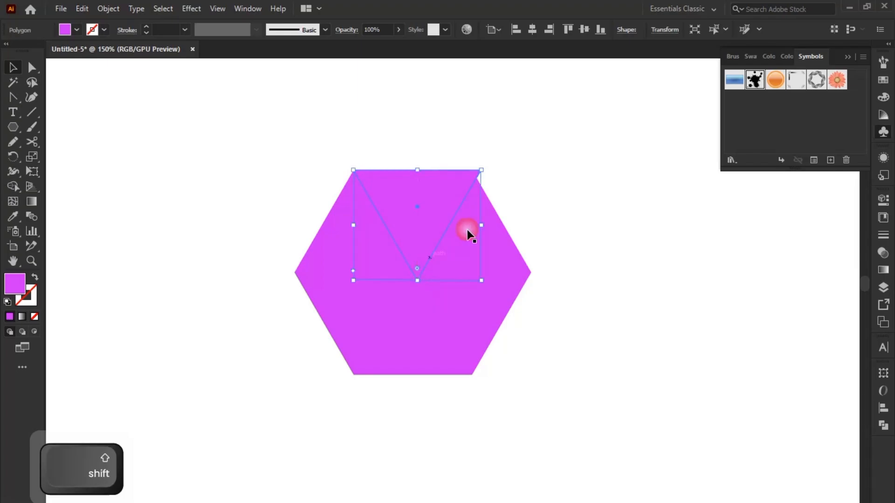
{"action": "left_click", "coordinate": [466, 205], "text": "shift"}
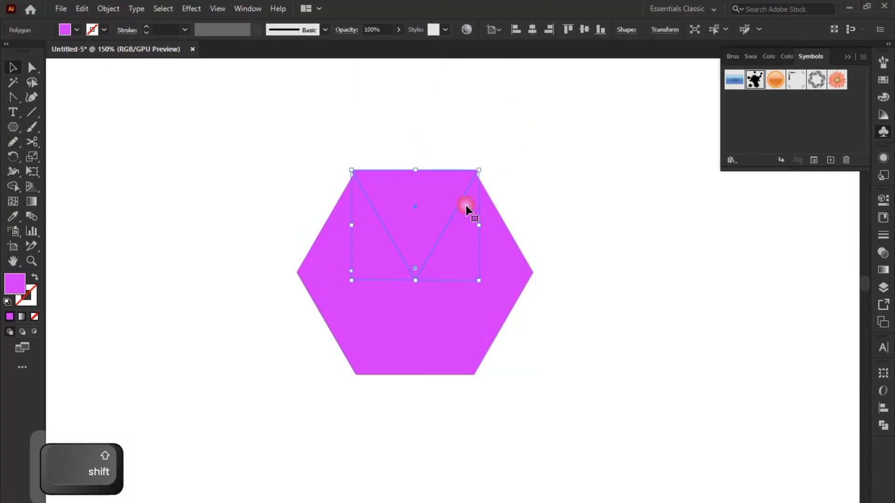
{"action": "mouse_move", "coordinate": [479, 227]}
{"action": "left_mouse_down"}
{"action": "mouse_move", "coordinate": [456, 225]}
{"action": "mouse_move", "coordinate": [481, 232]}
{"action": "mouse_move", "coordinate": [474, 234]}
{"action": "left_mouse_up"}
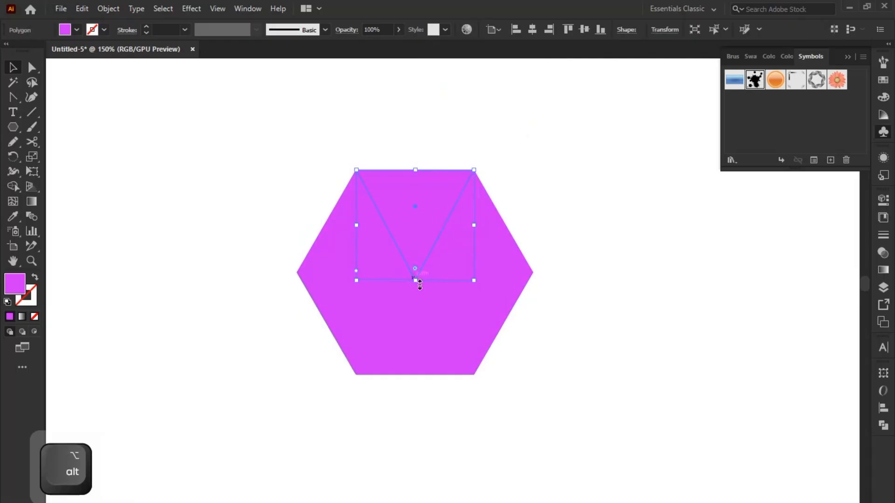
{"action": "left_click_drag", "start_coordinate": [415, 280], "coordinate": [421, 279]}
Fill the triangle with dark purple and deselect it.
{"action": "double_click", "coordinate": [14, 284]}
{"action": "left_click", "coordinate": [685, 297]}
{"action": "left_click", "coordinate": [828, 226]}
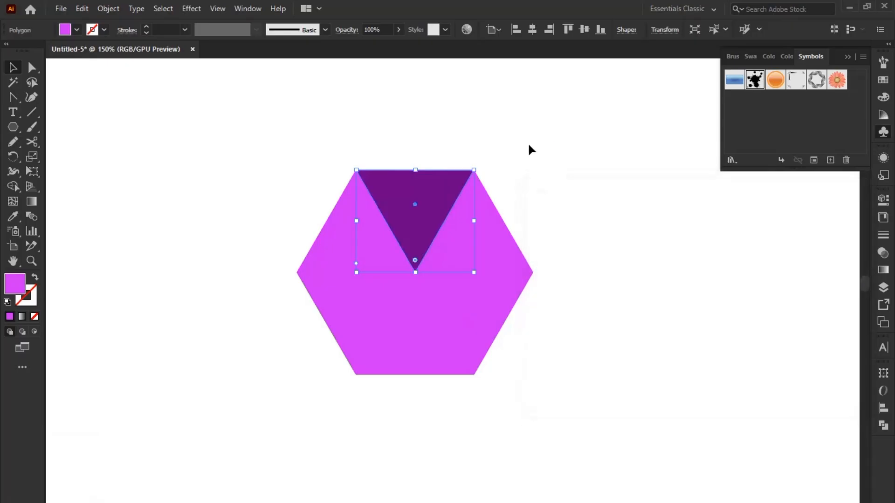
{"action": "left_click", "coordinate": [528, 144]}
Duplicate the dark triangle pointing upward onto the hexagon's bottom edge, with its tip meeting the first one at the centre.
{"action": "left_click_drag", "start_coordinate": [433, 188], "coordinate": [336, 328]}
{"action": "left_click_drag", "start_coordinate": [380, 288], "coordinate": [393, 334]}
{"action": "left_click", "coordinate": [534, 234]}
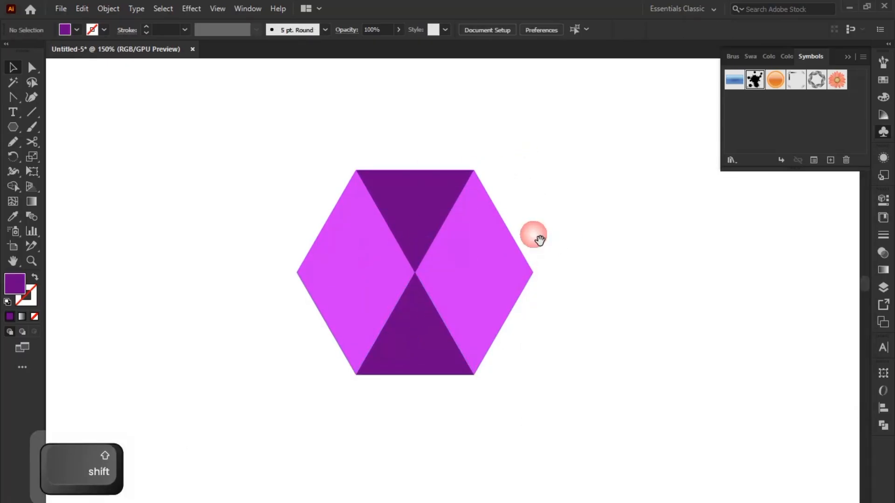
Select the hexagon and both dark triangles and group them.
{"action": "scroll", "coordinate": [511, 223], "scroll_direction": "down", "scroll_amount": 2}
{"action": "left_click_drag", "start_coordinate": [533, 234], "coordinate": [465, 199]}
{"action": "key", "text": "ctrl+a"}
{"action": "key", "text": "ctrl+g"}
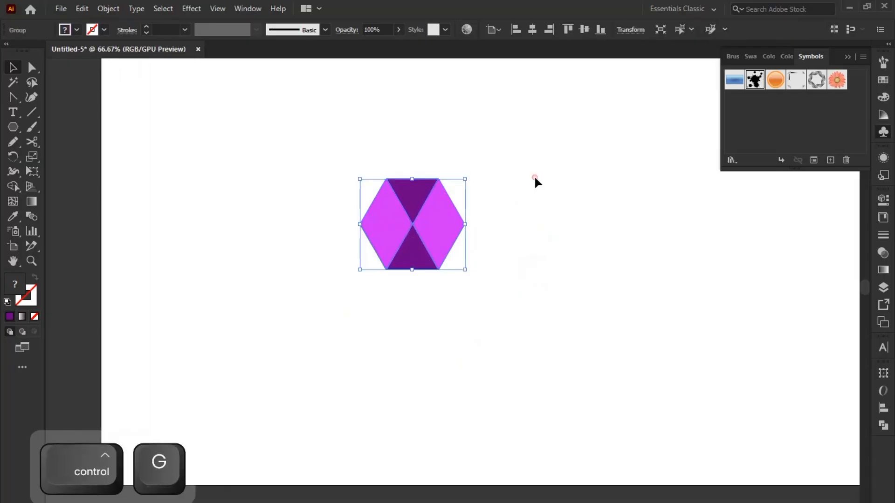
{"action": "scroll", "coordinate": [384, 210], "scroll_direction": "down", "scroll_amount": 1}
{"action": "mouse_move", "coordinate": [375, 221]}
{"action": "left_mouse_down"}
{"action": "mouse_move", "coordinate": [333, 284]}
{"action": "mouse_move", "coordinate": [399, 226]}
{"action": "mouse_move", "coordinate": [381, 205]}
{"action": "left_mouse_up"}
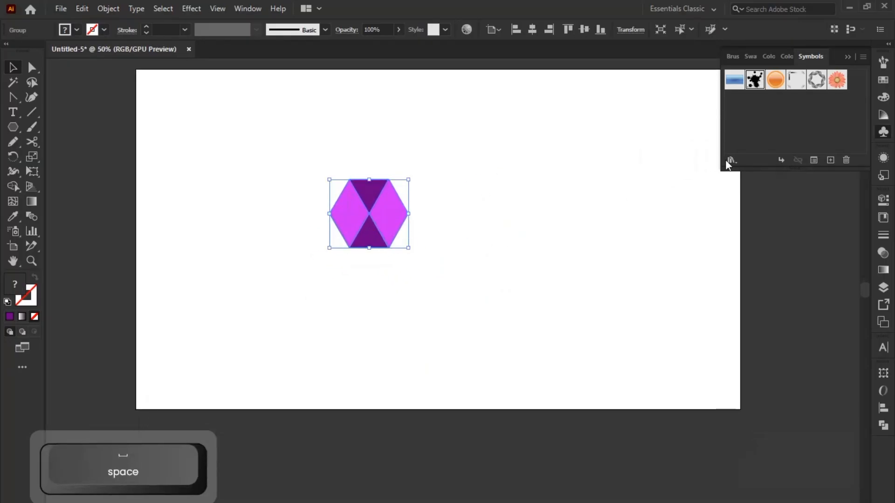
Create a static symbol named Polygon from the grouped hexagon, keeping the Movie Clip export type.
{"action": "left_click", "coordinate": [831, 159]}
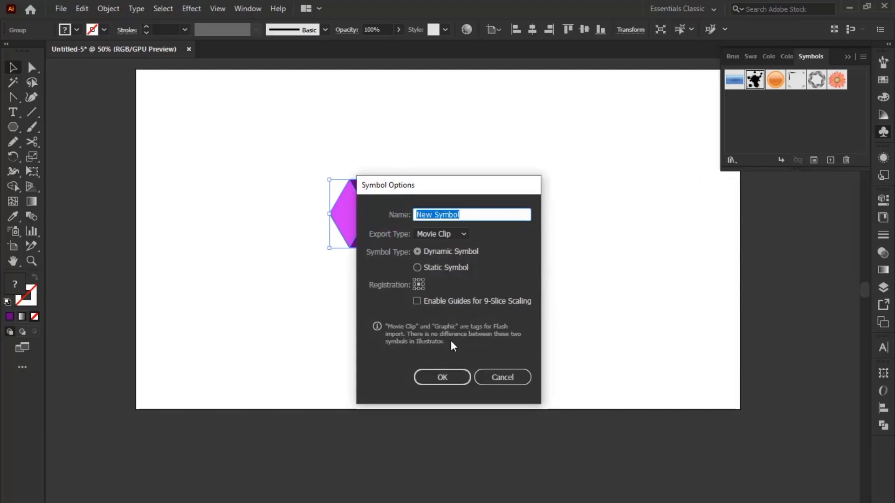
{"action": "left_click", "coordinate": [460, 234]}
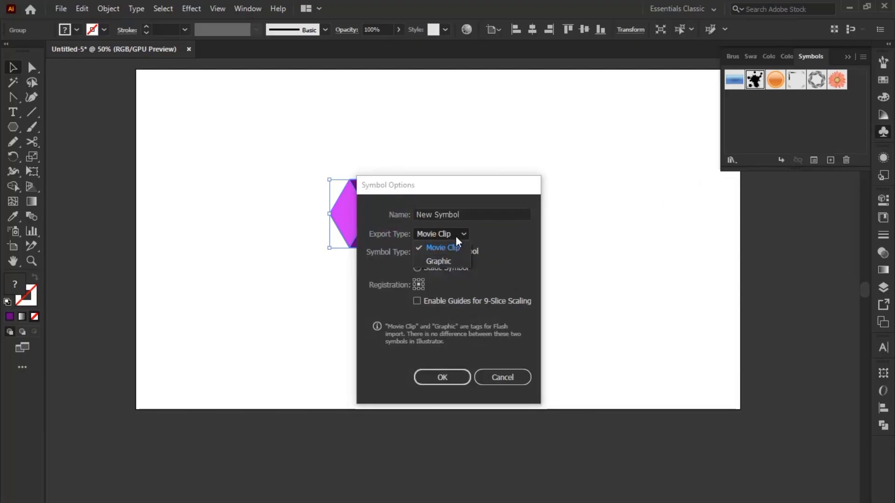
{"action": "left_click", "coordinate": [455, 236]}
{"action": "left_click_drag", "start_coordinate": [461, 214], "coordinate": [410, 213]}
{"action": "key", "text": "BackSpace"}
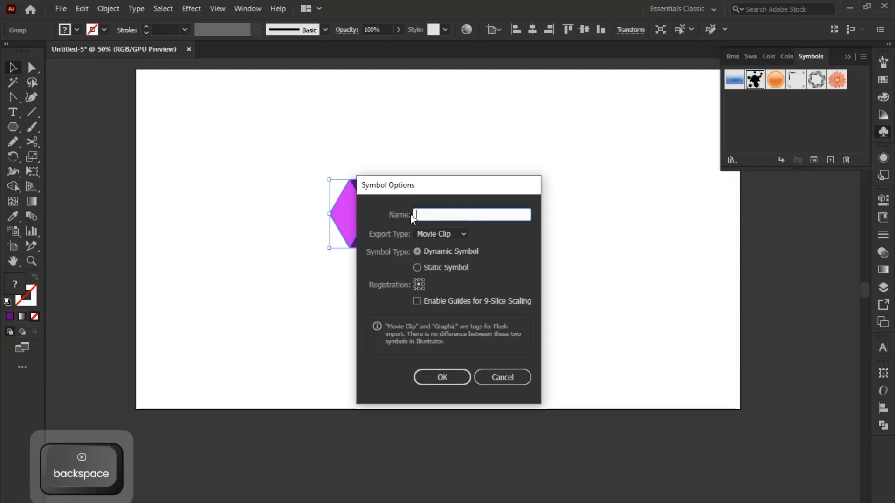
{"action": "type", "text": "Polygon"}
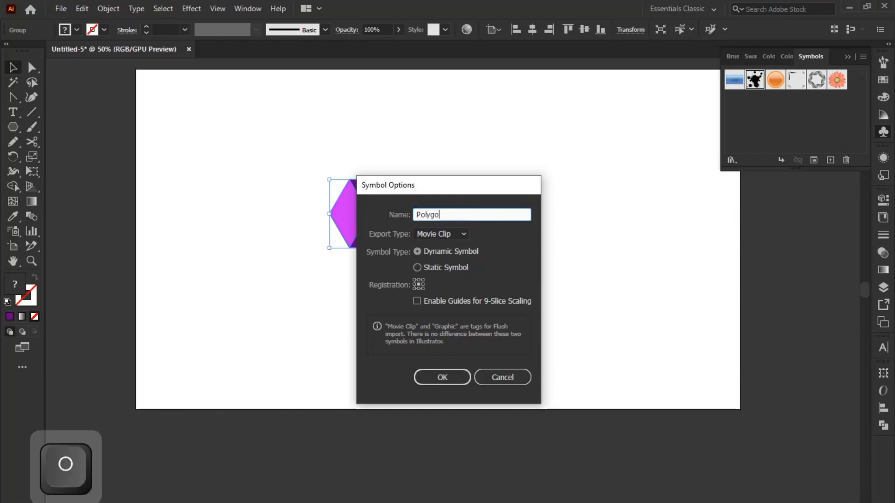
{"action": "left_click", "coordinate": [450, 270]}
{"action": "left_click", "coordinate": [393, 308]}
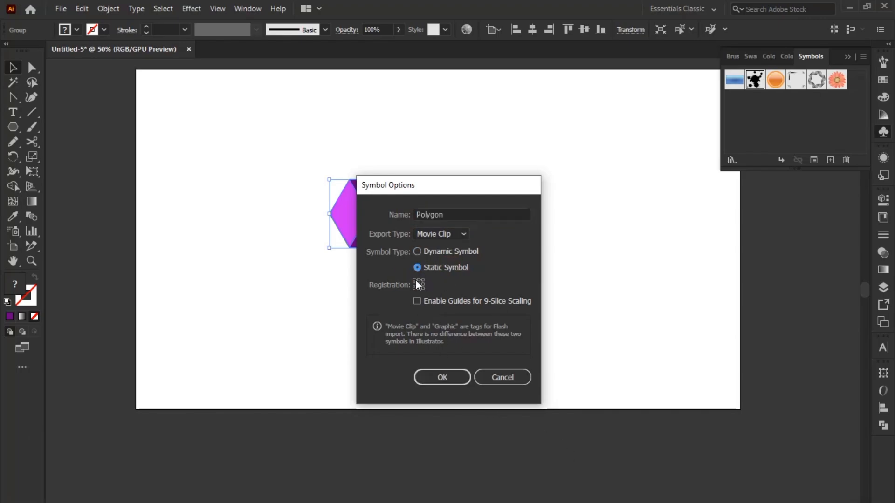
{"action": "left_click", "coordinate": [438, 371]}
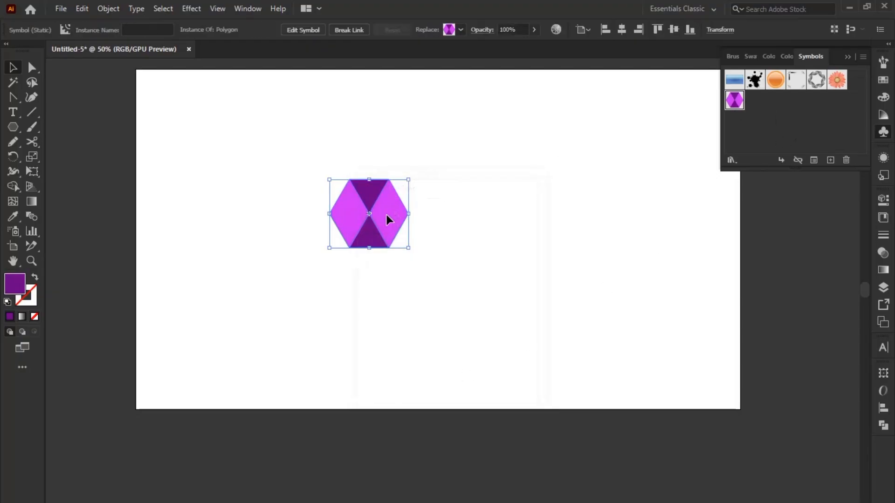
Move the Polygon instance to the artboard's upper-left corner and deselect it.
{"action": "left_click_drag", "start_coordinate": [386, 214], "coordinate": [211, 124]}
{"action": "left_click", "coordinate": [264, 174]}
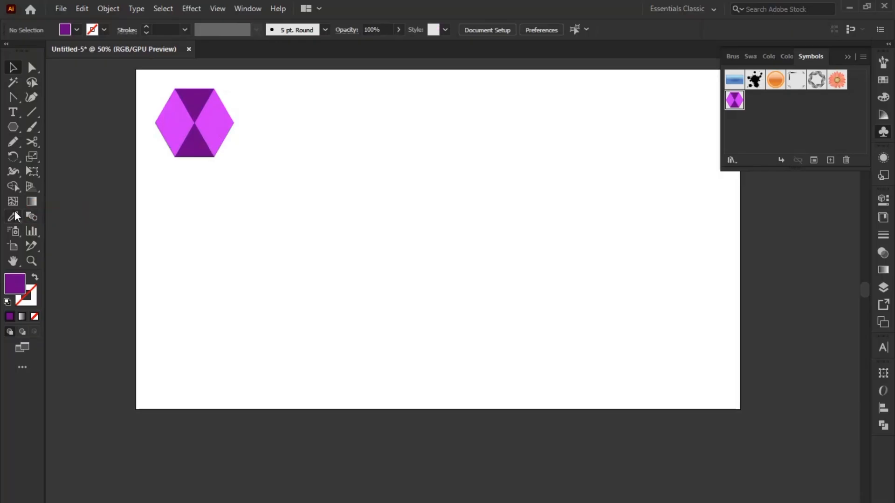
Spray a small overlapping cluster of Polygon symbols right of the artboard's centre, add a second burst below and undo that burst.
{"action": "left_click", "coordinate": [14, 231]}
{"action": "left_click_drag", "start_coordinate": [543, 189], "coordinate": [524, 205]}
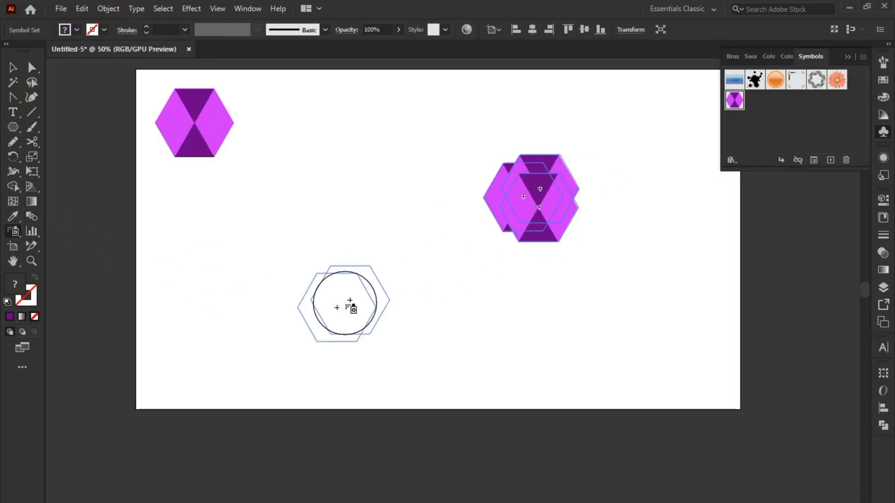
{"action": "left_click", "coordinate": [350, 305]}
{"action": "key", "text": "ctrl+z"}
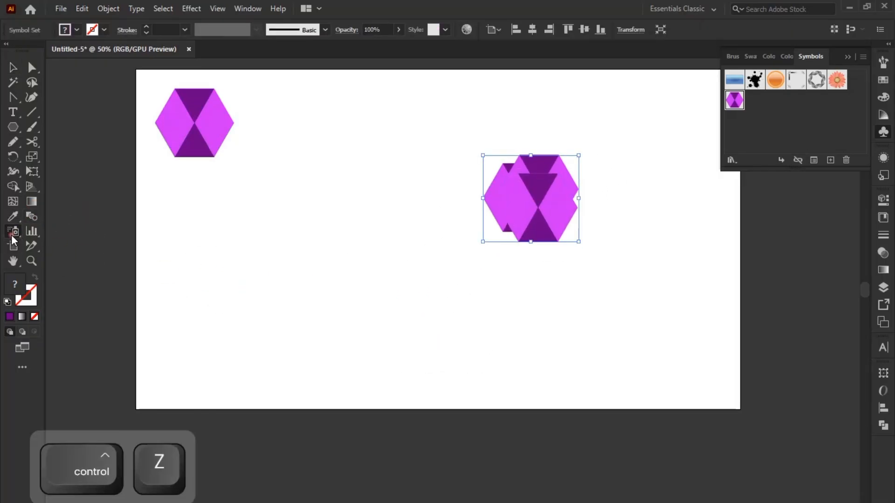
Set the Symbol Sprayer's intensity to 7.
{"action": "double_click", "coordinate": [13, 233]}
{"action": "key", "text": "Tab"}
{"action": "type", "text": "7"}
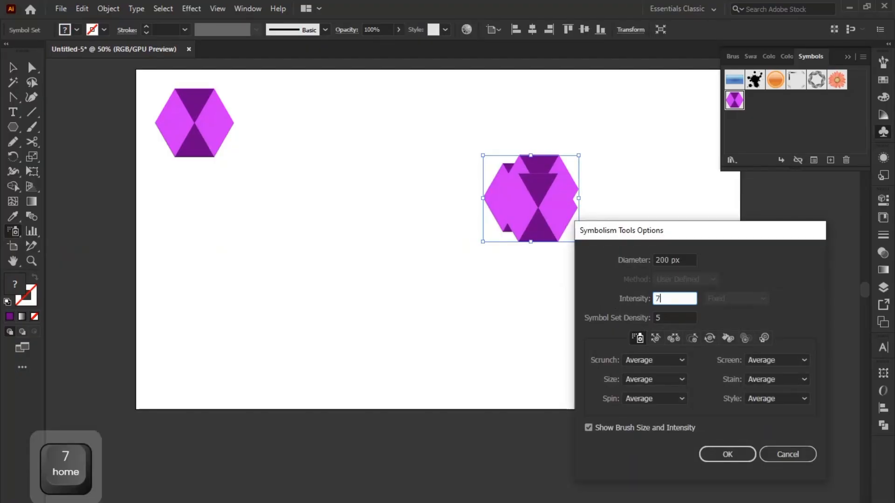
{"action": "key", "text": "Return"}
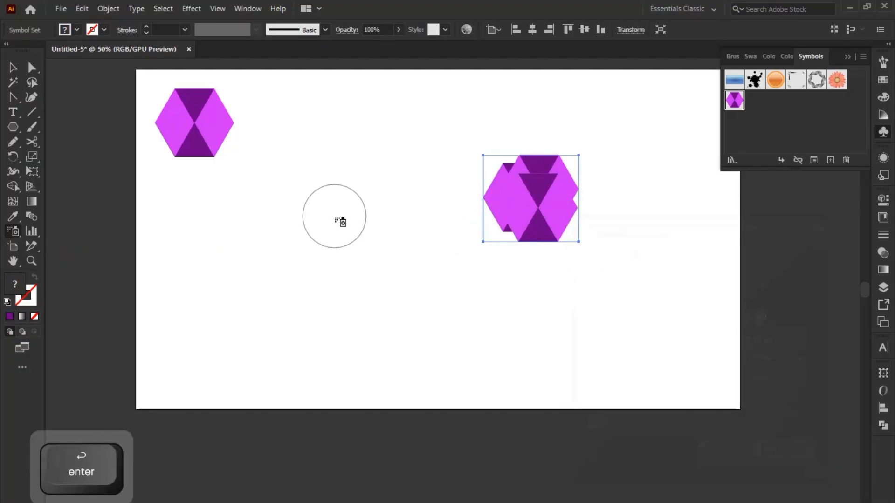
Spray three separate Polygon symbols across the artboard's middle and delete the whole sprayed symbol set.
{"action": "left_click", "coordinate": [334, 216]}
{"action": "left_click", "coordinate": [479, 312]}
{"action": "left_click", "coordinate": [353, 356]}
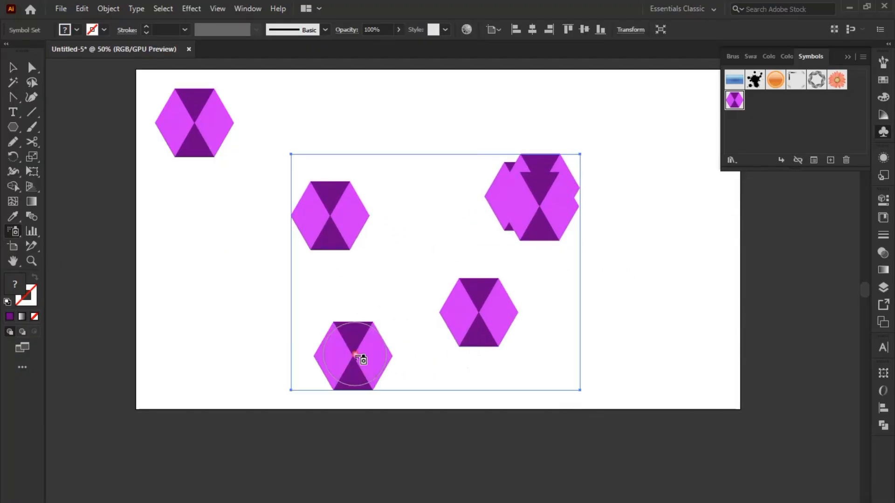
{"action": "key", "text": "v"}
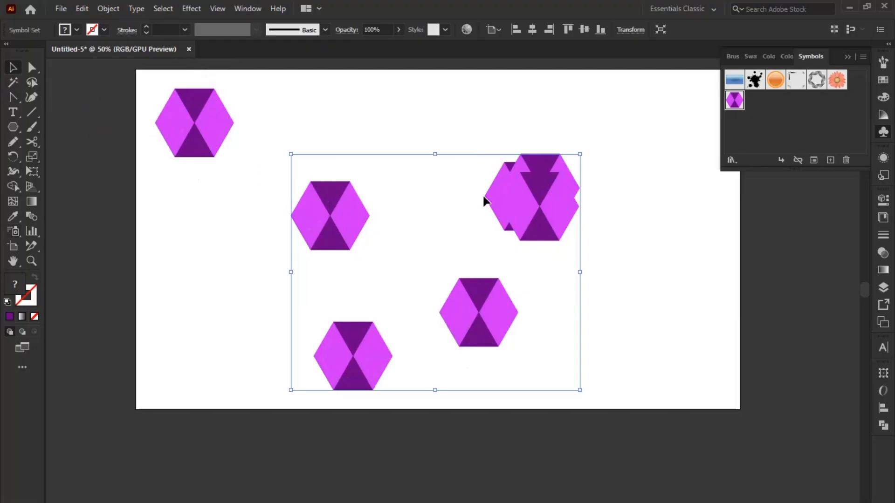
{"action": "key", "text": "Delete"}
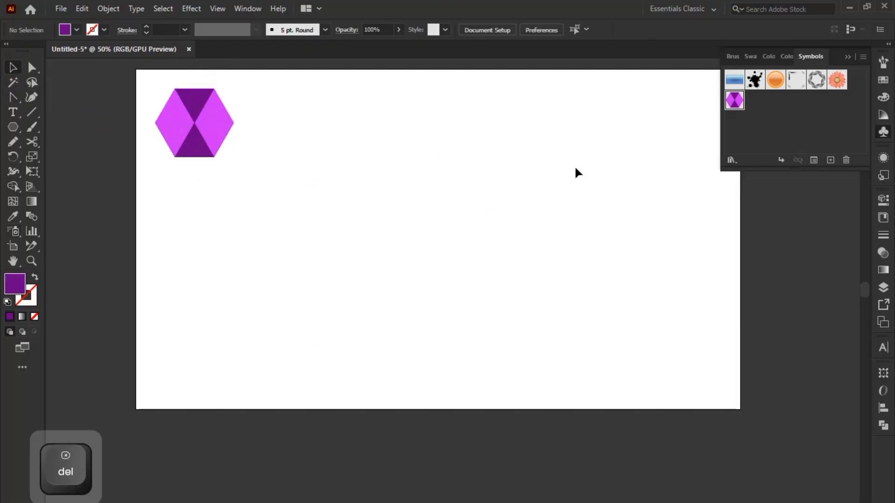
Delete the Polygon symbol together with its instances and undo the deletion.
{"action": "left_click", "coordinate": [847, 159]}
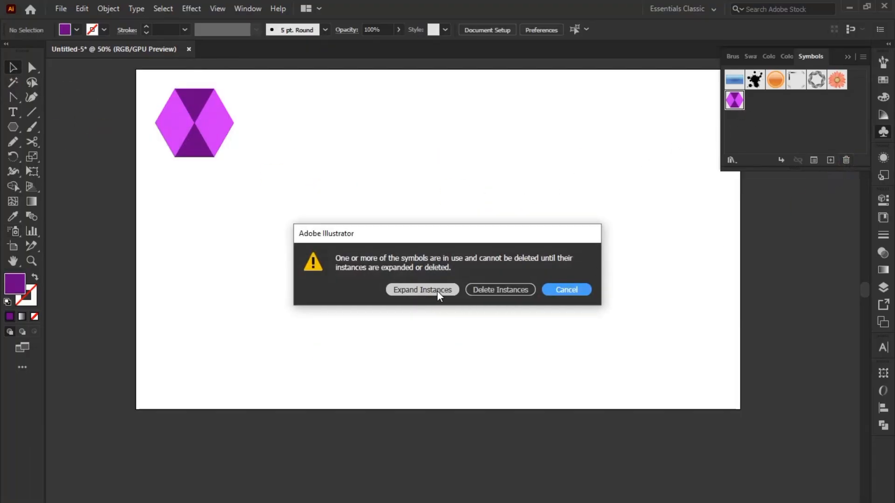
{"action": "left_click", "coordinate": [491, 289]}
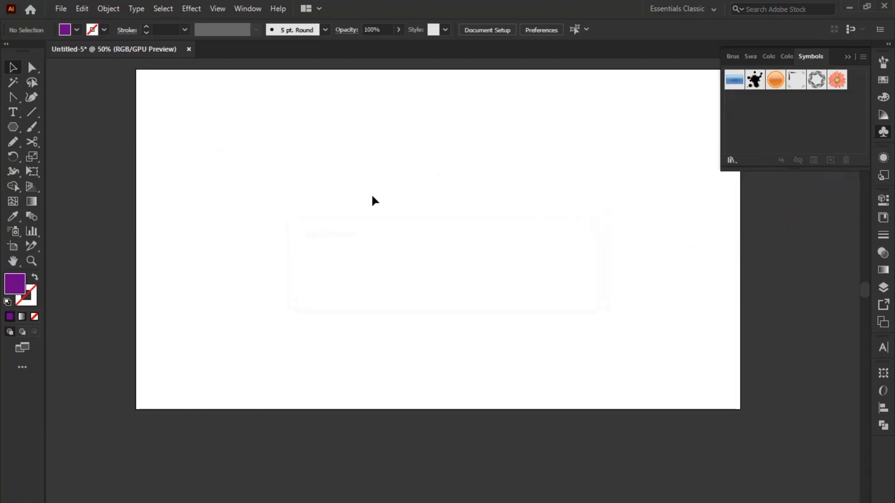
{"action": "key", "text": "ctrl+z"}
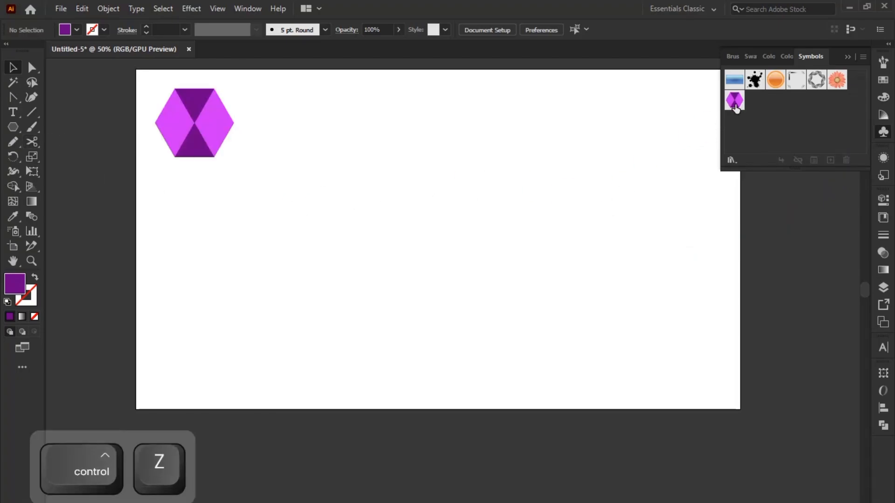
Delete the Polygon symbol from the document, expanding its instance on the artboard into editable shapes.
{"action": "left_click", "coordinate": [846, 160]}
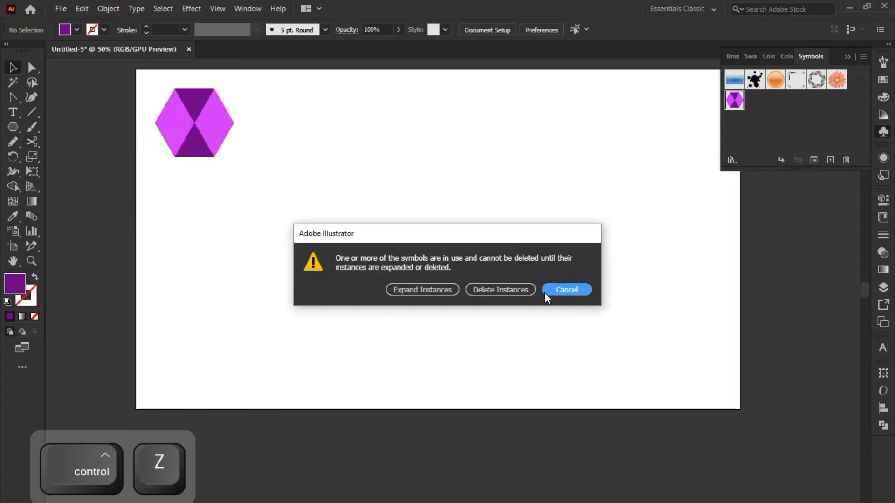
{"action": "left_click", "coordinate": [450, 293]}
{"action": "left_click", "coordinate": [492, 269]}
Select the expanded hexagon with its two dark triangles and group them.
{"action": "left_click", "coordinate": [202, 135]}
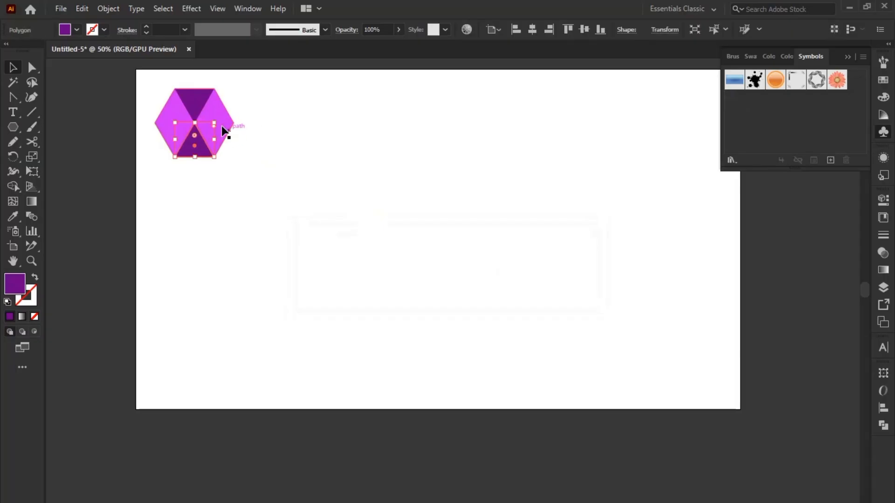
{"action": "left_click_drag", "start_coordinate": [302, 83], "coordinate": [163, 179]}
{"action": "key", "text": "ctrl+g"}
Scale the hexagon group down proportionally to about a quarter of its size and place it near the artboard's upper-left corner.
{"action": "left_click_drag", "start_coordinate": [182, 129], "coordinate": [357, 191]}
{"action": "left_click_drag", "start_coordinate": [376, 160], "coordinate": [298, 210]}
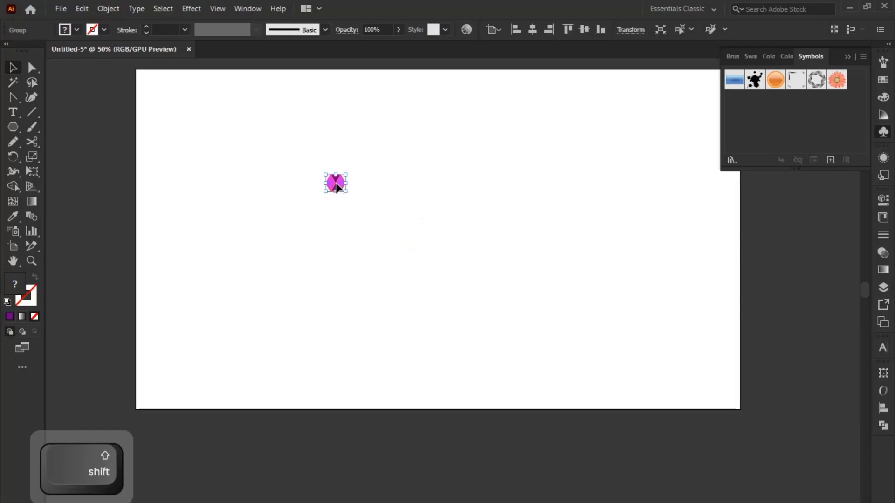
{"action": "left_click_drag", "start_coordinate": [335, 187], "coordinate": [197, 122]}
Group the small hexagon artwork again and select it.
{"action": "left_click_drag", "start_coordinate": [235, 94], "coordinate": [178, 132]}
{"action": "key", "text": "ctrl+g"}
{"action": "left_click", "coordinate": [212, 124]}
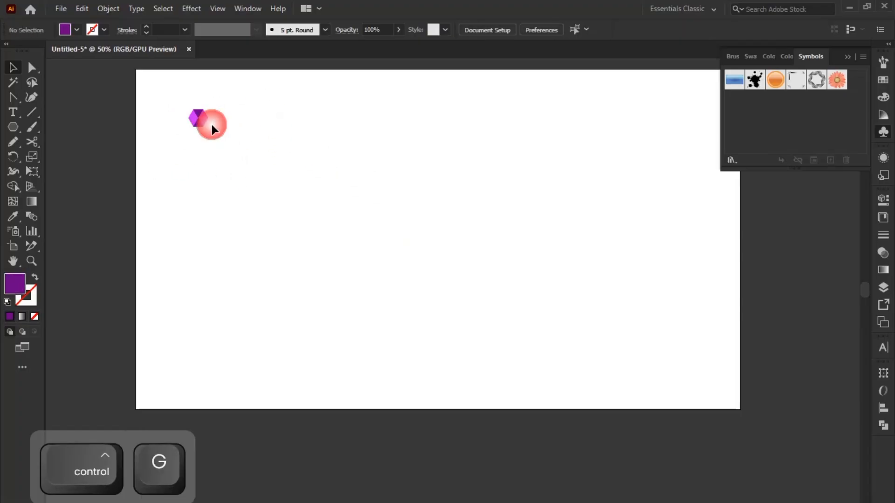
{"action": "left_click", "coordinate": [207, 121]}
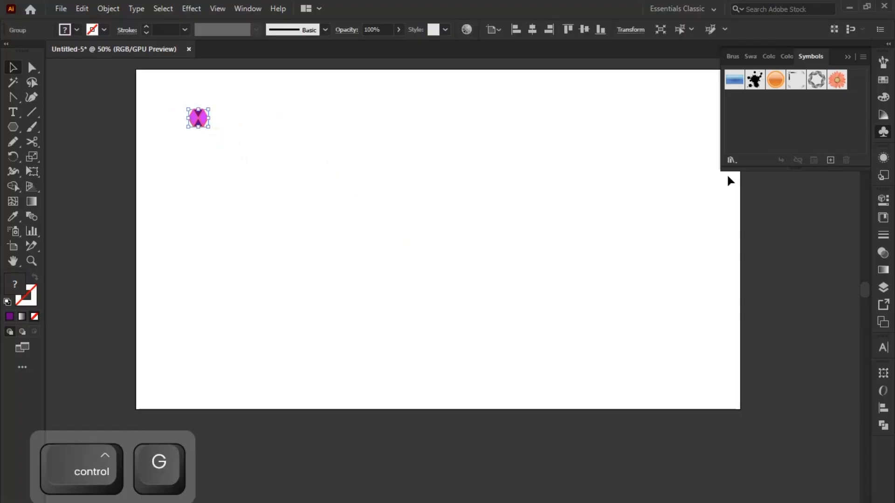
{"action": "left_click", "coordinate": [194, 215]}
{"action": "key", "text": "space"}
{"action": "left_click_drag", "start_coordinate": [241, 177], "coordinate": [253, 193]}
{"action": "key", "text": "space"}
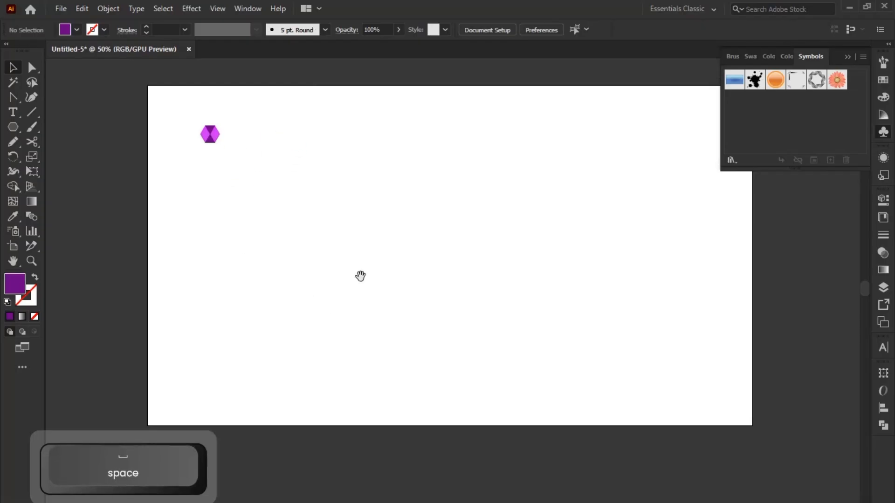
{"action": "left_click_drag", "start_coordinate": [462, 201], "coordinate": [457, 192]}
{"action": "left_click", "coordinate": [206, 126]}
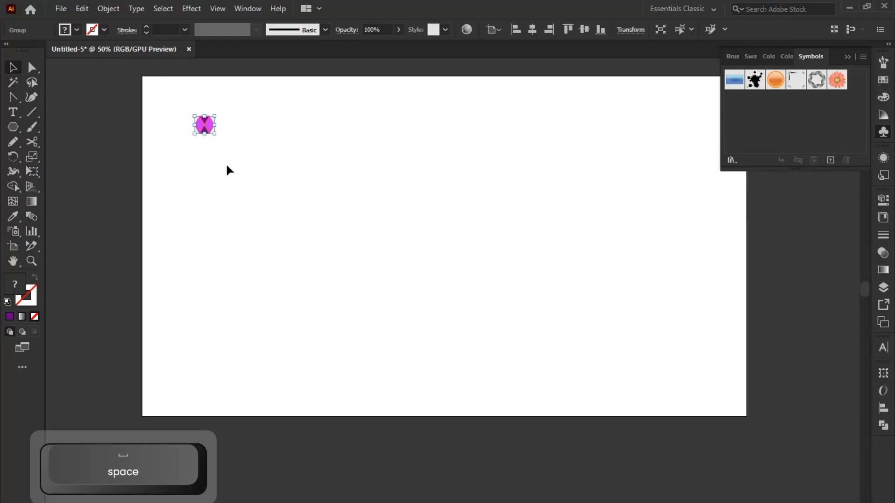
{"action": "left_click", "coordinate": [227, 165]}
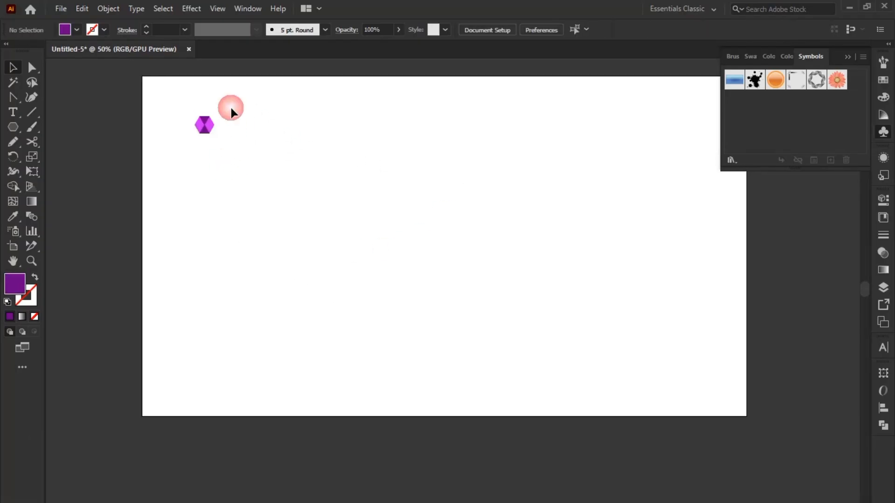
Create a static symbol named Polygon from the small hexagon group, keeping the Movie Clip export type, and deselect it.
{"action": "left_click_drag", "start_coordinate": [231, 108], "coordinate": [182, 122]}
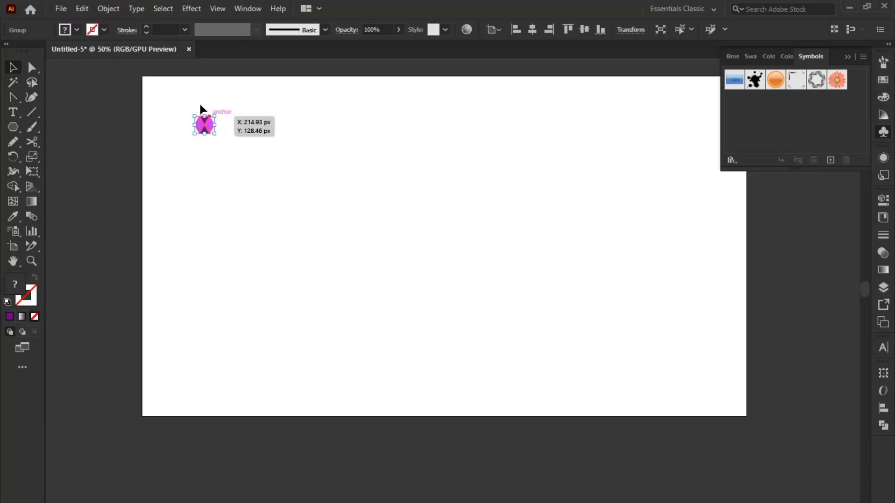
{"action": "left_click", "coordinate": [829, 160]}
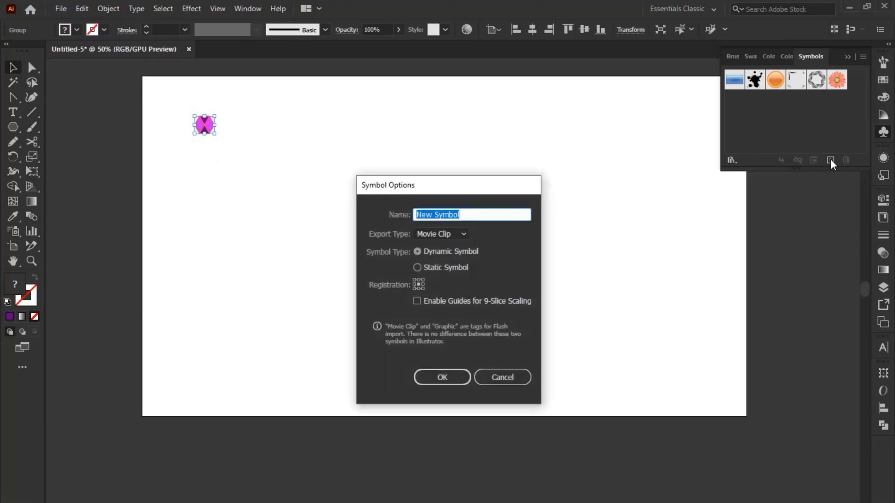
{"action": "key", "text": "BackSpace"}
{"action": "type", "text": "Polygon"}
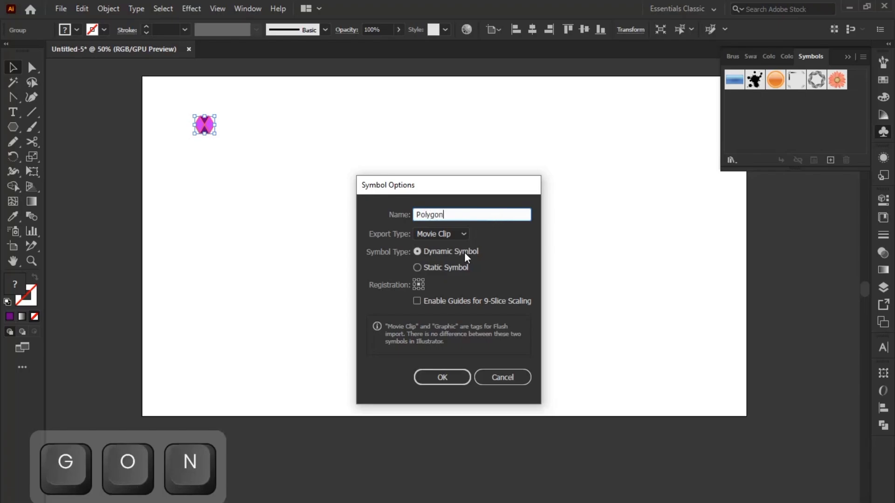
{"action": "left_click", "coordinate": [454, 266]}
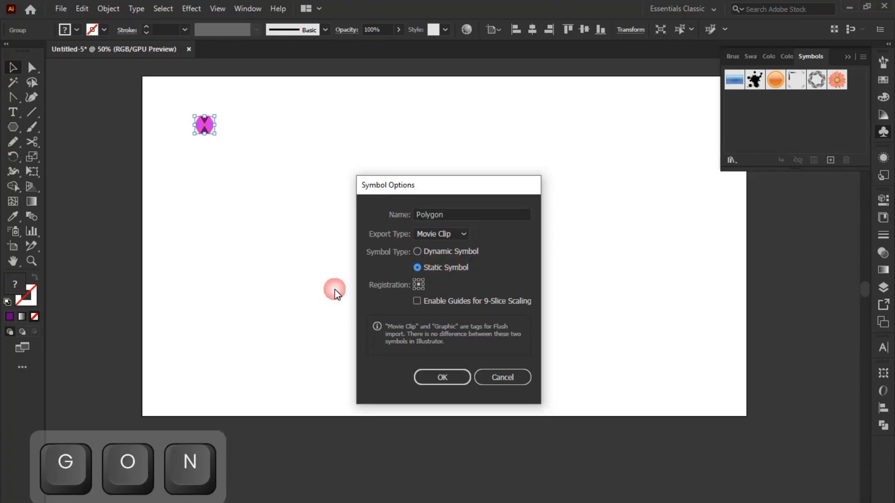
{"action": "left_click", "coordinate": [433, 379]}
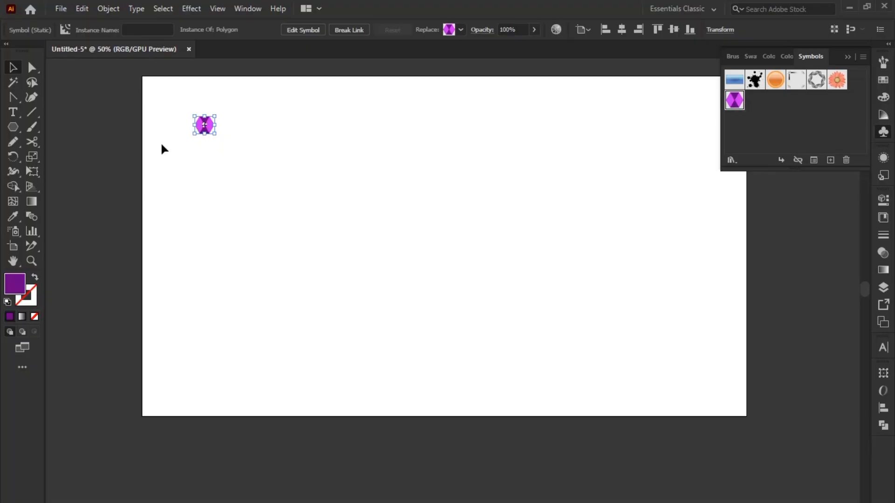
{"action": "left_click", "coordinate": [146, 218]}
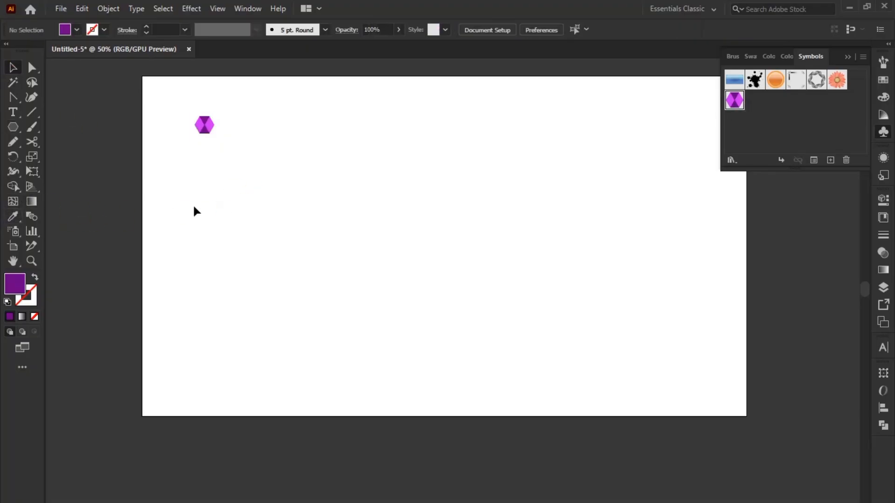
{"action": "left_click", "coordinate": [205, 124]}
{"action": "left_click", "coordinate": [165, 156]}
Spray the small Polygon symbol in scattered single copies and strokes across most of the artboard as one symbol set.
{"action": "left_click", "coordinate": [16, 228]}
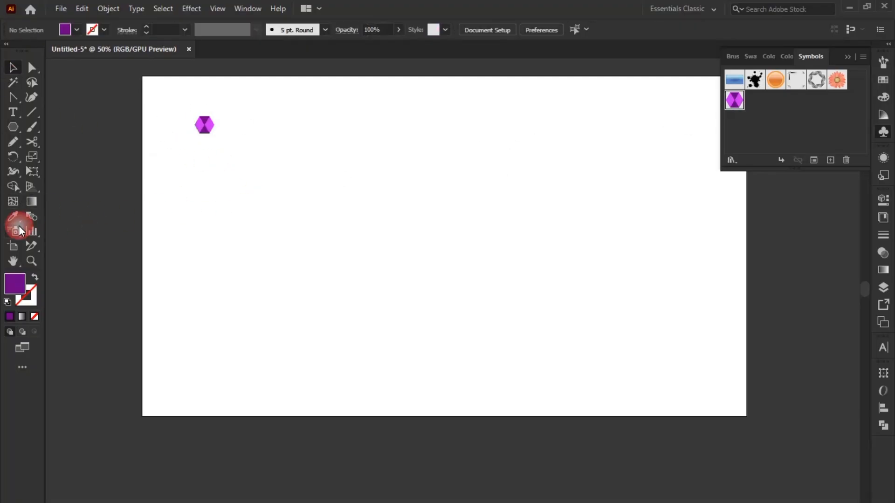
{"action": "left_click", "coordinate": [435, 200]}
{"action": "left_click", "coordinate": [329, 276]}
{"action": "left_click", "coordinate": [603, 333]}
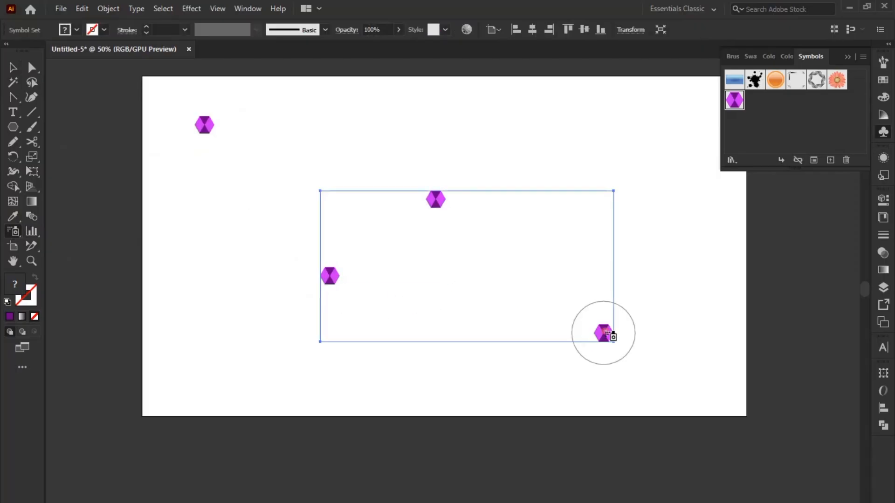
{"action": "left_click", "coordinate": [588, 164]}
{"action": "left_click", "coordinate": [485, 297]}
{"action": "left_click", "coordinate": [553, 240]}
{"action": "left_click", "coordinate": [523, 301]}
{"action": "left_click", "coordinate": [496, 226]}
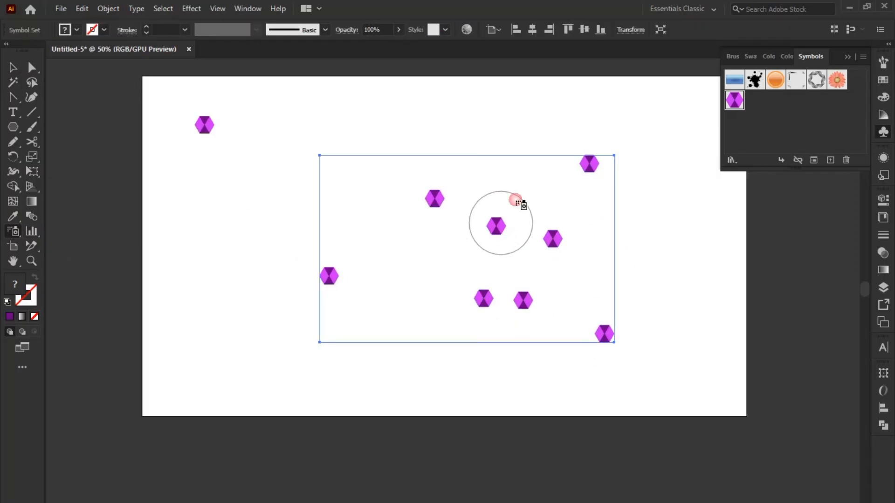
{"action": "left_click", "coordinate": [535, 162]}
{"action": "left_click", "coordinate": [420, 266]}
{"action": "left_click", "coordinate": [380, 187]}
{"action": "left_click", "coordinate": [378, 260]}
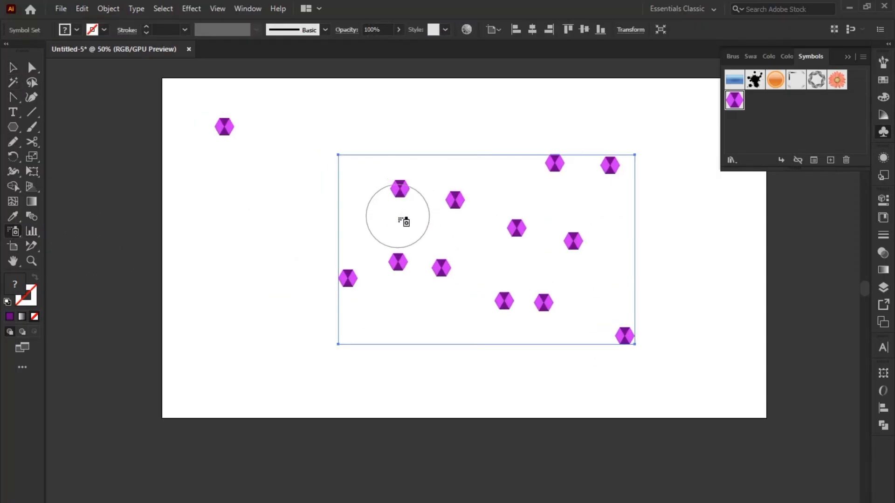
{"action": "left_click", "coordinate": [396, 216]}
{"action": "left_click", "coordinate": [359, 214]}
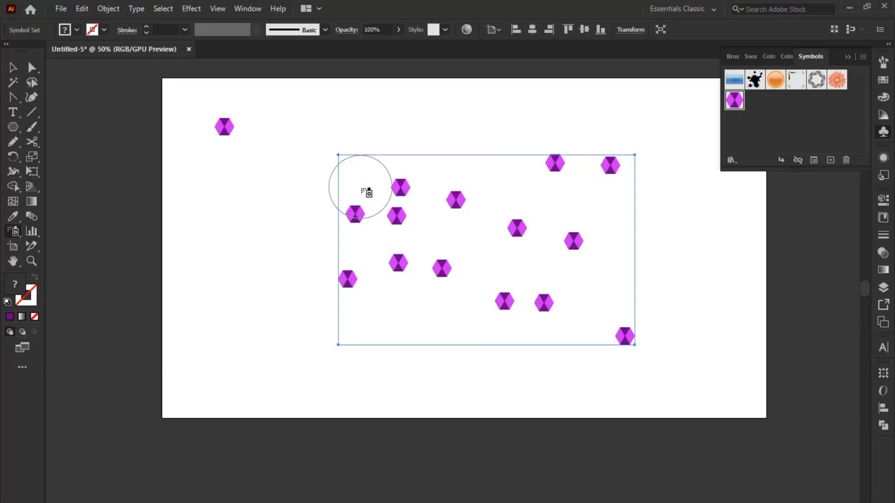
{"action": "left_click", "coordinate": [356, 170]}
{"action": "left_click", "coordinate": [449, 176]}
{"action": "left_click", "coordinate": [452, 150]}
{"action": "left_click", "coordinate": [501, 137]}
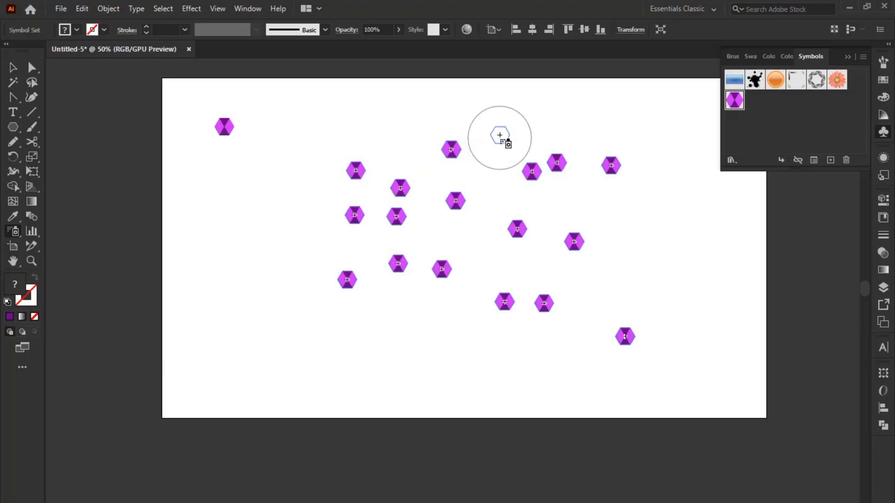
{"action": "left_click", "coordinate": [384, 118]}
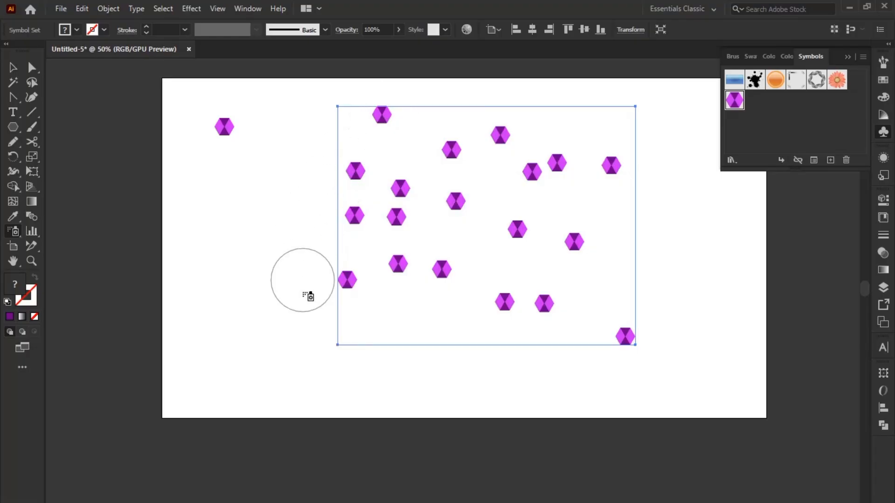
{"action": "mouse_move", "coordinate": [350, 261]}
{"action": "left_mouse_down"}
{"action": "mouse_move", "coordinate": [266, 246]}
{"action": "mouse_move", "coordinate": [323, 306]}
{"action": "mouse_move", "coordinate": [294, 352]}
{"action": "mouse_move", "coordinate": [409, 348]}
{"action": "mouse_move", "coordinate": [487, 332]}
{"action": "mouse_move", "coordinate": [569, 378]}
{"action": "mouse_move", "coordinate": [607, 296]}
{"action": "mouse_move", "coordinate": [690, 258]}
{"action": "mouse_move", "coordinate": [680, 170]}
{"action": "left_mouse_up"}
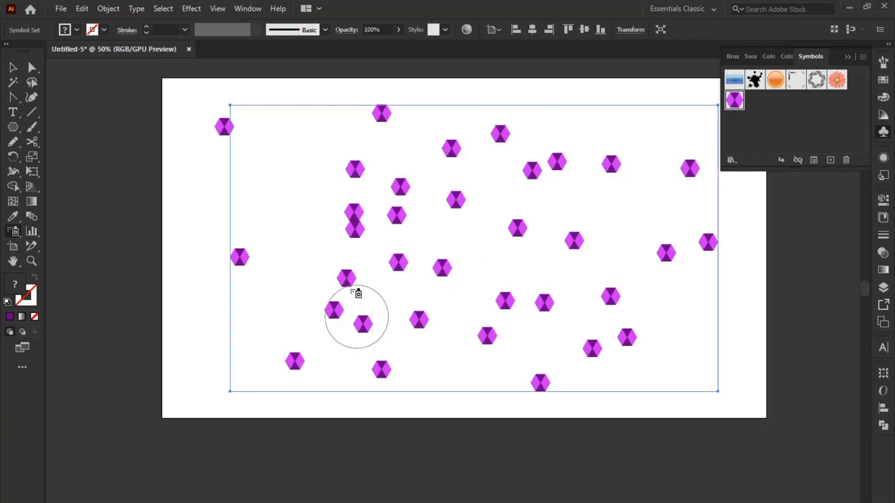
{"action": "left_click", "coordinate": [322, 254]}
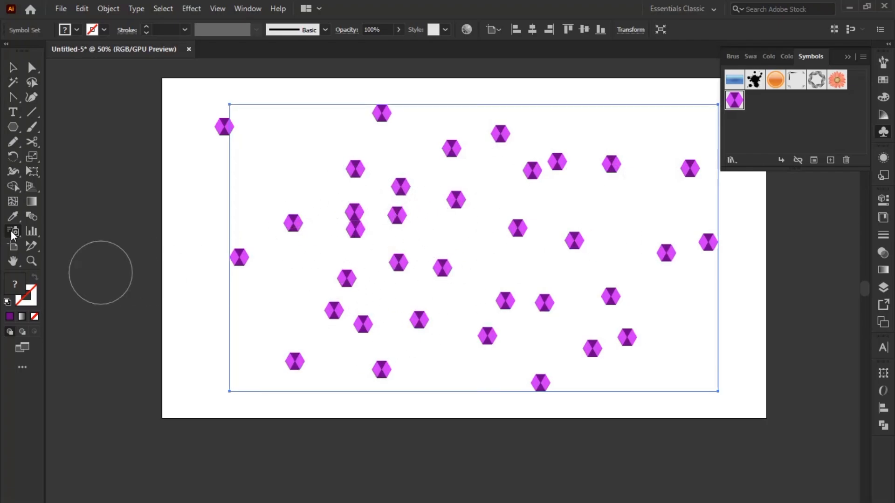